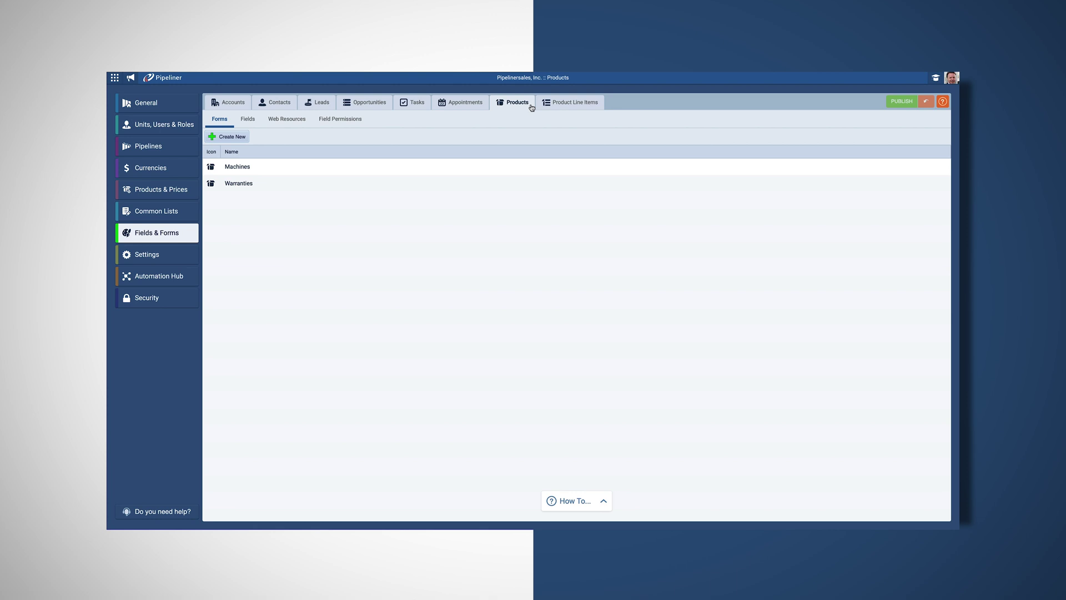
Select the Machines row under Products > Forms to show its Product Form settings panel
{"action": "left_click", "coordinate": [559, 165]}
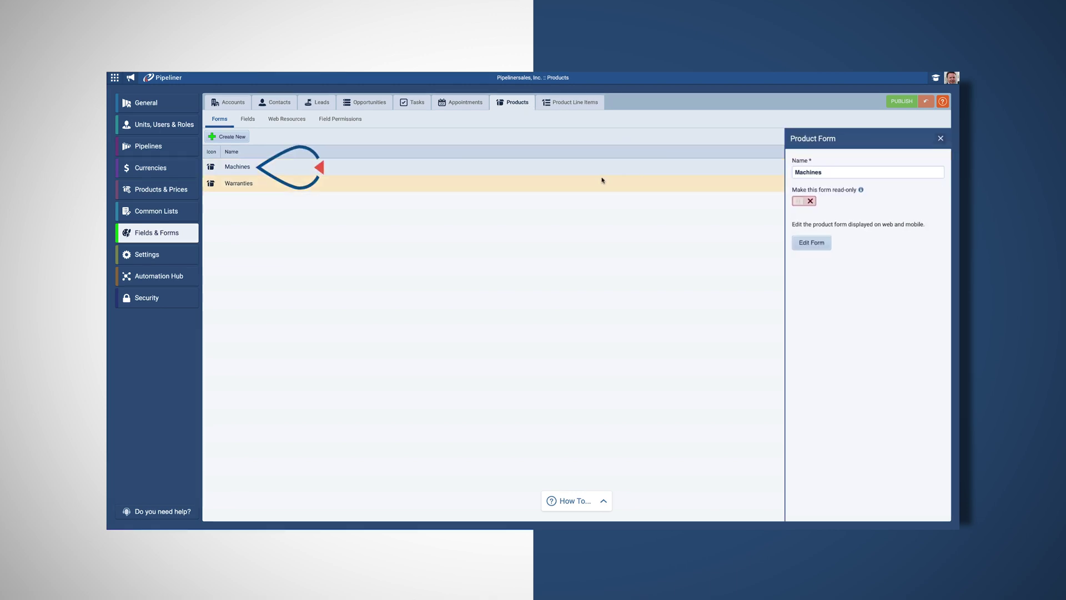
Place Year of Manufacture, Condition, and Size (below Product category) on the Machines form, then save
{"action": "left_click", "coordinate": [811, 243]}
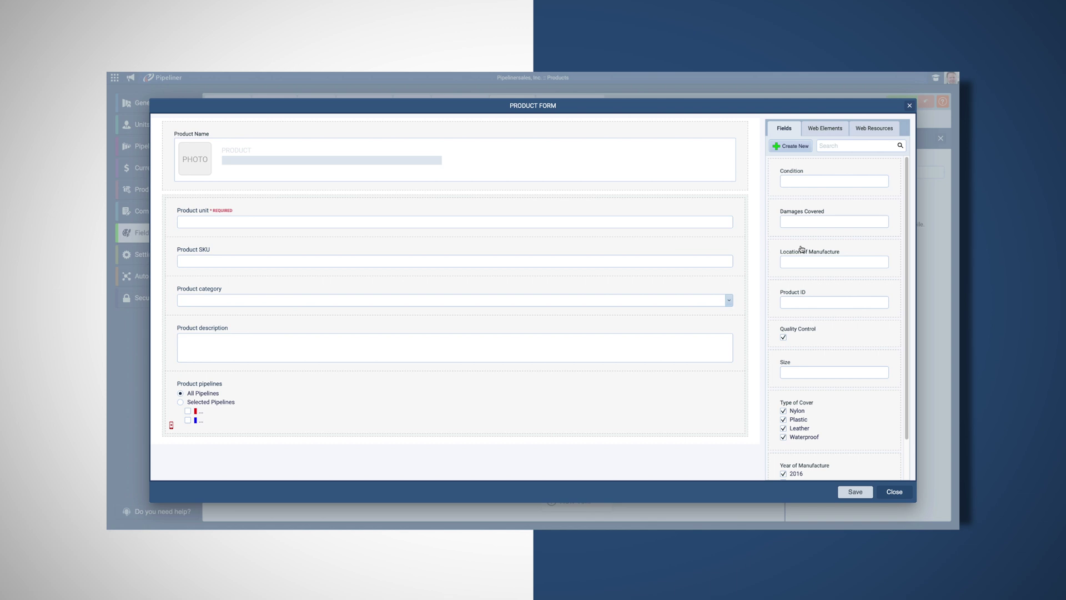
{"action": "left_click_drag", "start_coordinate": [804, 465], "coordinate": [233, 367]}
{"action": "left_click", "coordinate": [580, 424]}
{"action": "left_click_drag", "start_coordinate": [791, 171], "coordinate": [561, 350]}
{"action": "left_click", "coordinate": [581, 409]}
{"action": "left_click_drag", "start_coordinate": [783, 323], "coordinate": [613, 333]}
{"action": "left_click", "coordinate": [581, 409]}
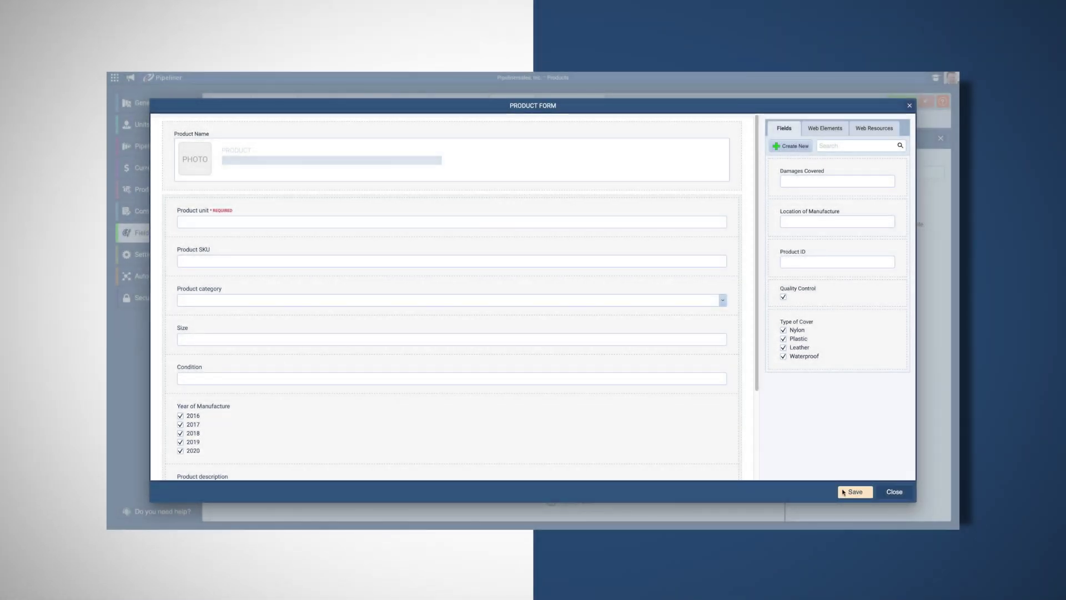
{"action": "left_click", "coordinate": [843, 492]}
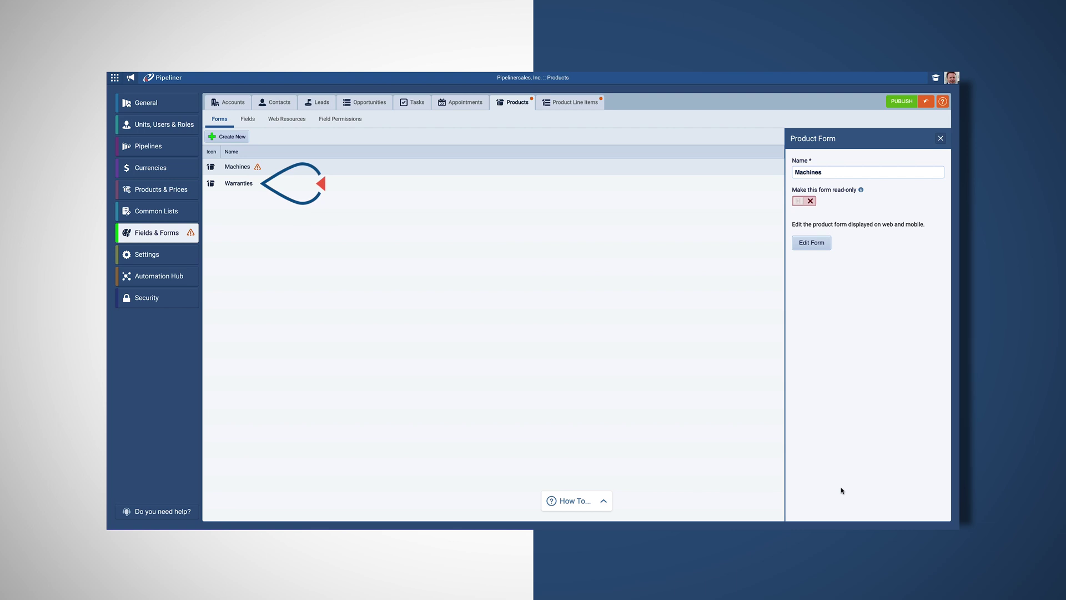
On the Warranties product form, add Damages Covered and Type of Cover above Product description, then save
{"action": "left_click", "coordinate": [633, 183]}
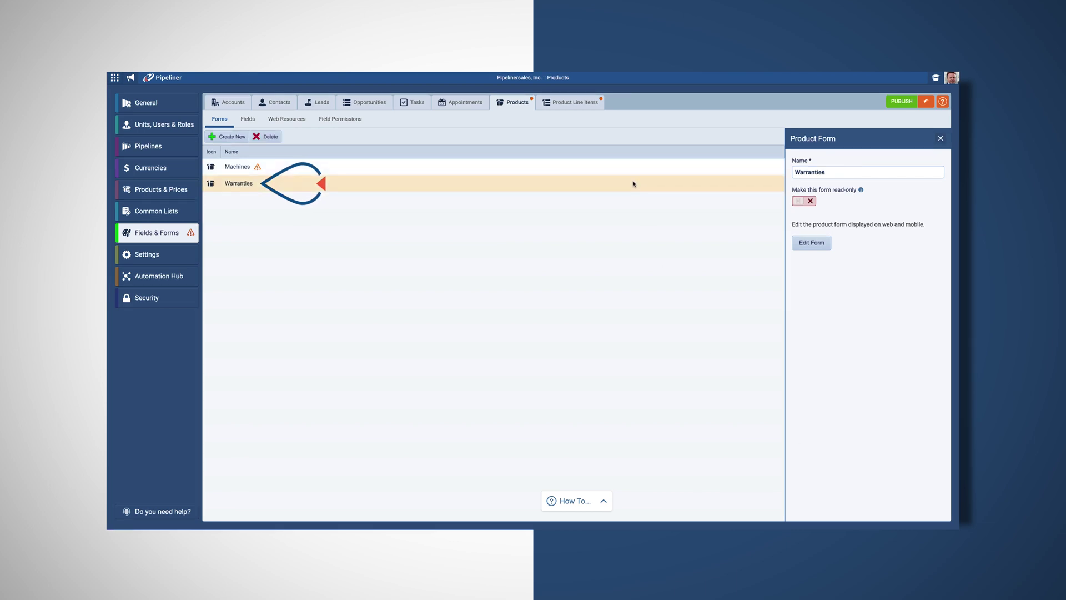
{"action": "left_click", "coordinate": [811, 242]}
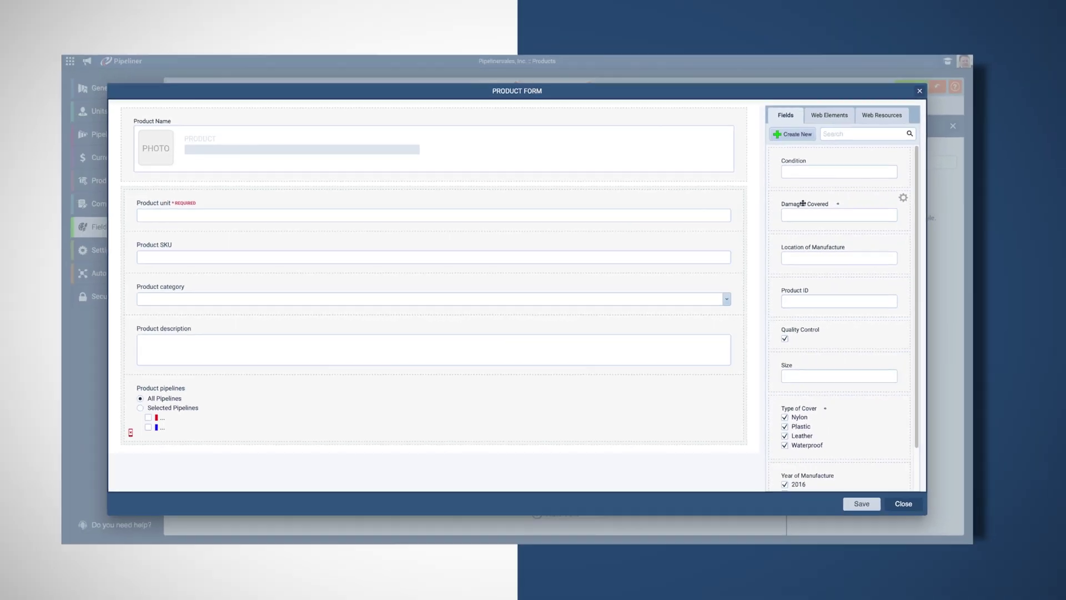
{"action": "left_click_drag", "start_coordinate": [835, 123], "coordinate": [454, 384]}
{"action": "left_click", "coordinate": [432, 488]}
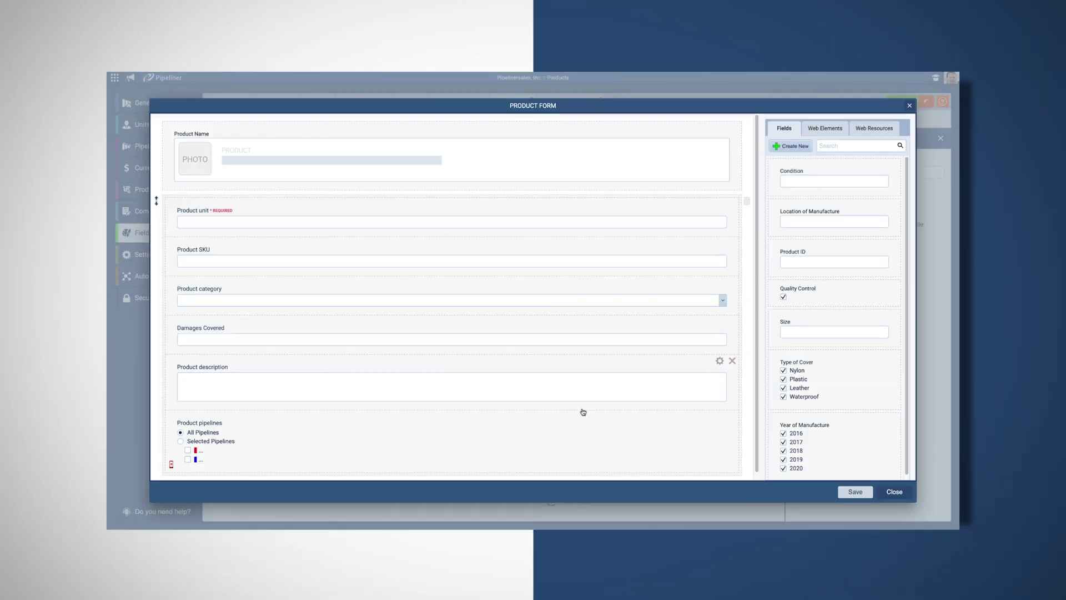
{"action": "left_click_drag", "start_coordinate": [583, 412], "coordinate": [583, 403]}
{"action": "left_click", "coordinate": [580, 424]}
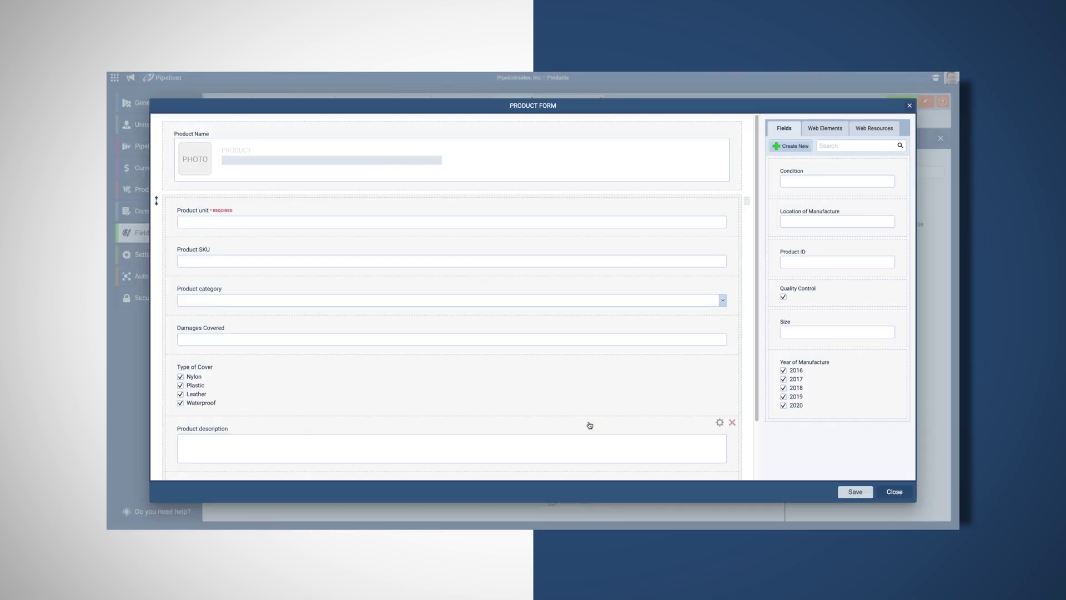
{"action": "left_click", "coordinate": [855, 492]}
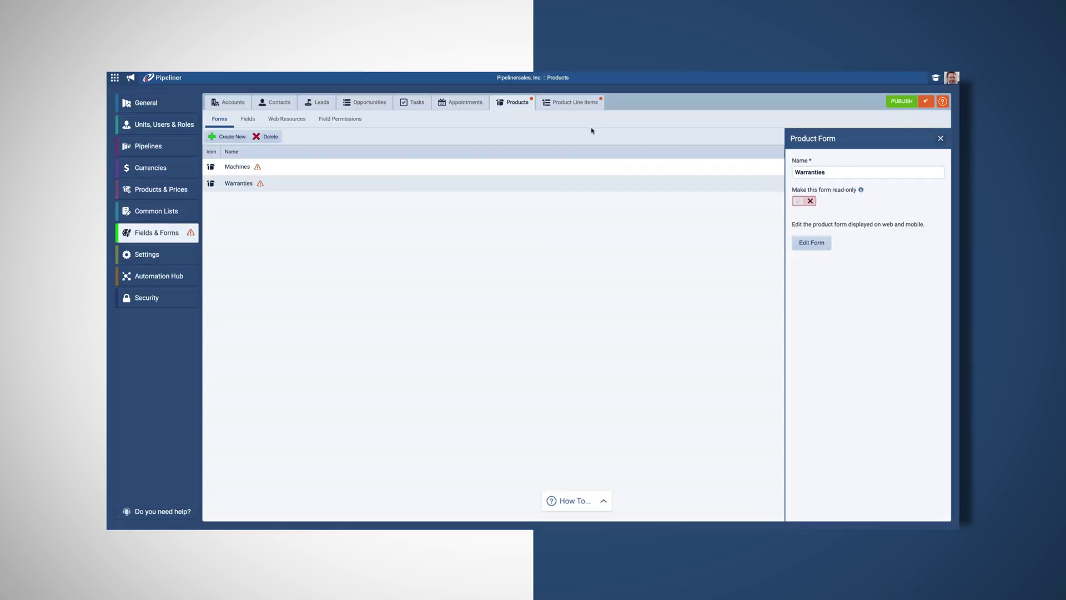
{"action": "left_click", "coordinate": [581, 104]}
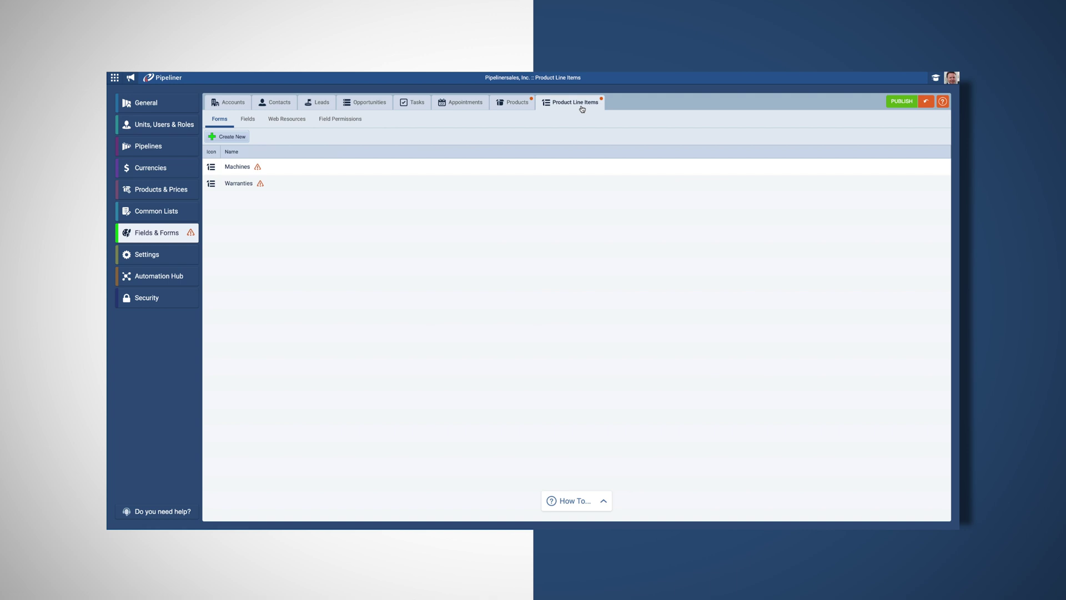
Add the Color field to the Machines line item form and save it
{"action": "left_click", "coordinate": [583, 165]}
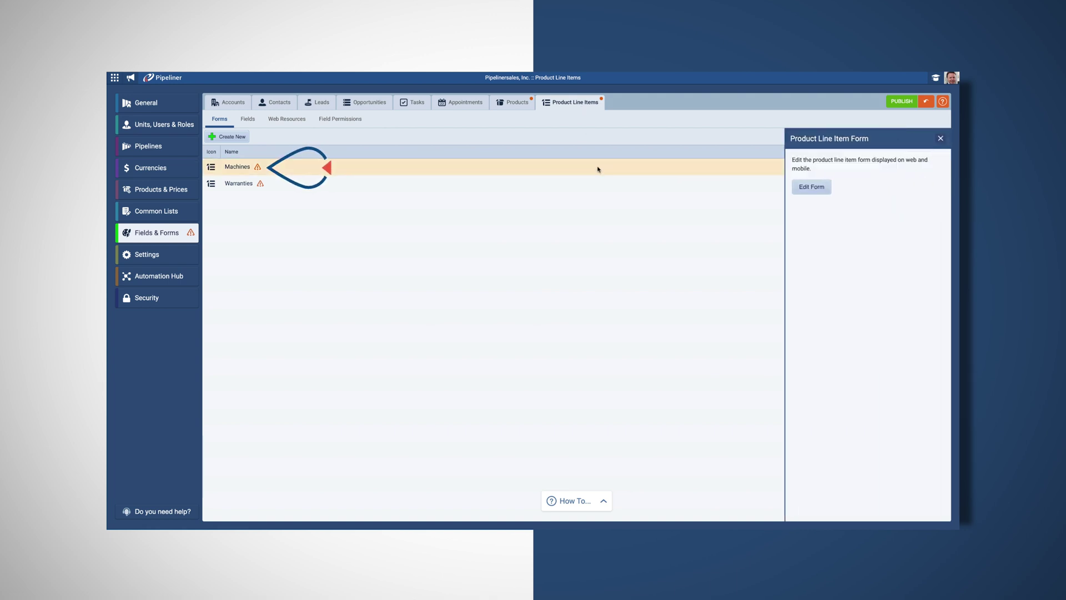
{"action": "left_click", "coordinate": [821, 190]}
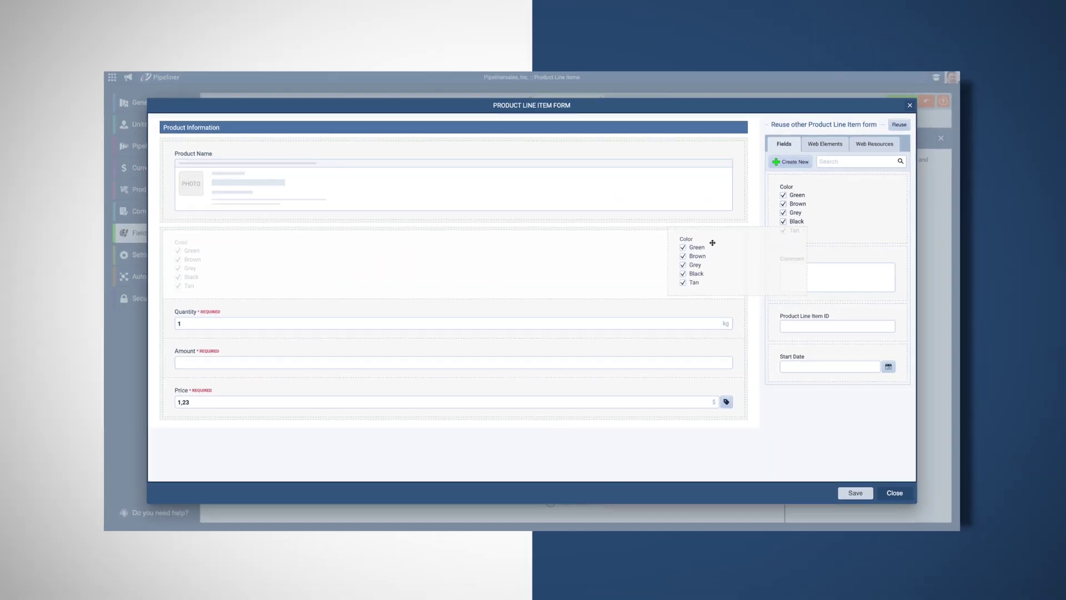
{"action": "left_click", "coordinate": [710, 240]}
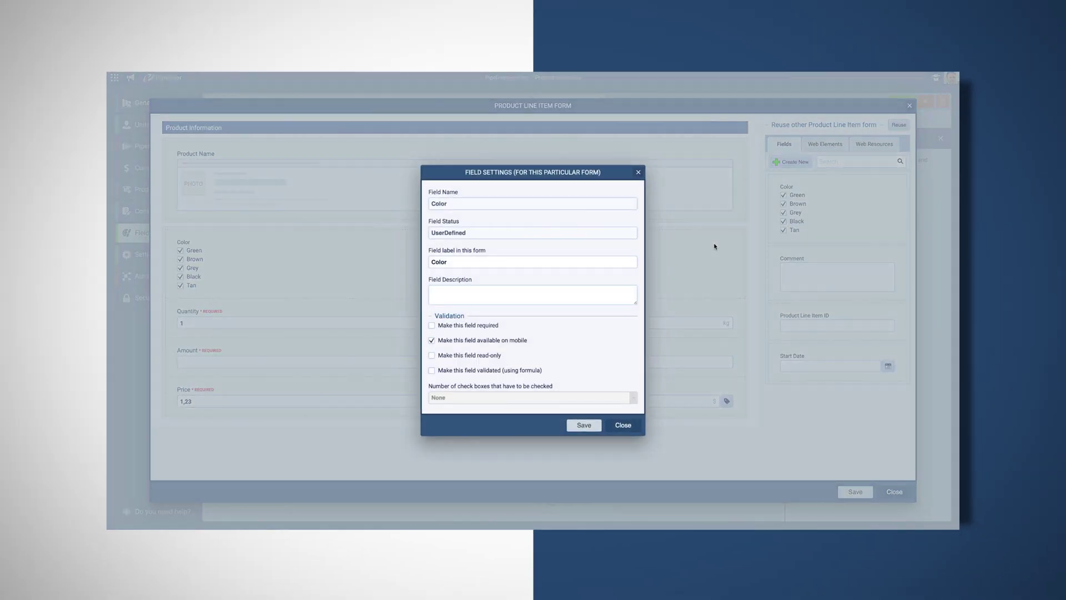
{"action": "left_click", "coordinate": [587, 426]}
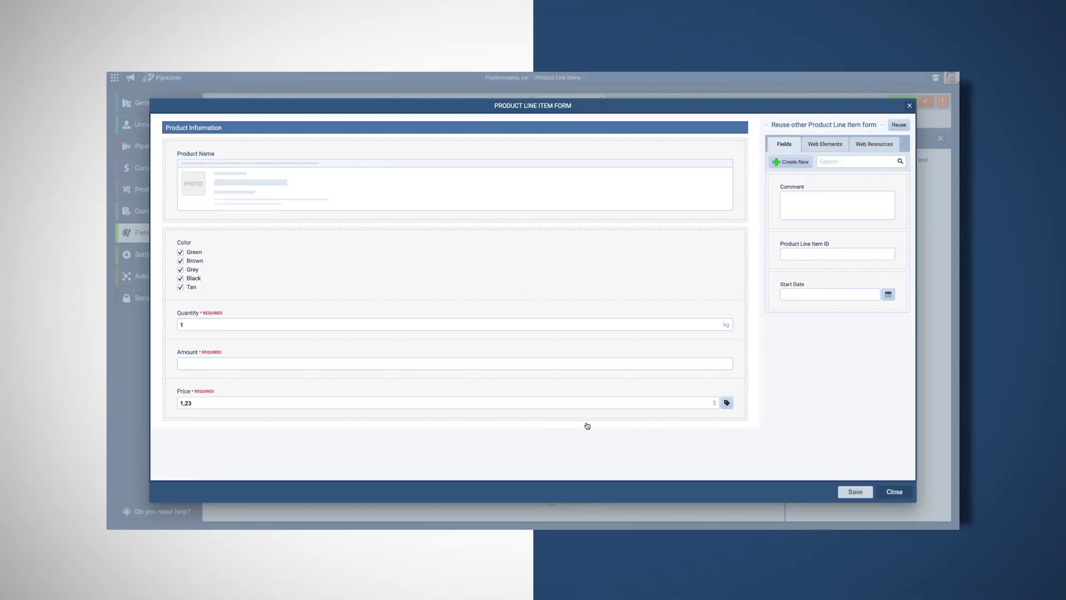
{"action": "left_click", "coordinate": [855, 491]}
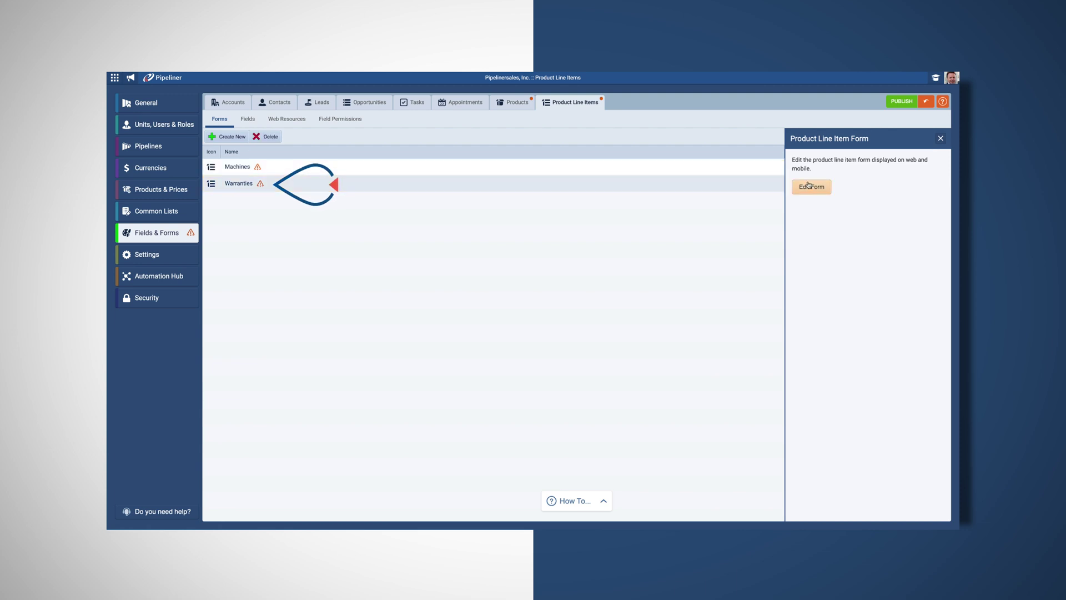
Add Start Date at the top of the Warranties line item form, save, and publish the changes
{"action": "left_click", "coordinate": [811, 187]}
{"action": "left_click_drag", "start_coordinate": [804, 354], "coordinate": [624, 242]}
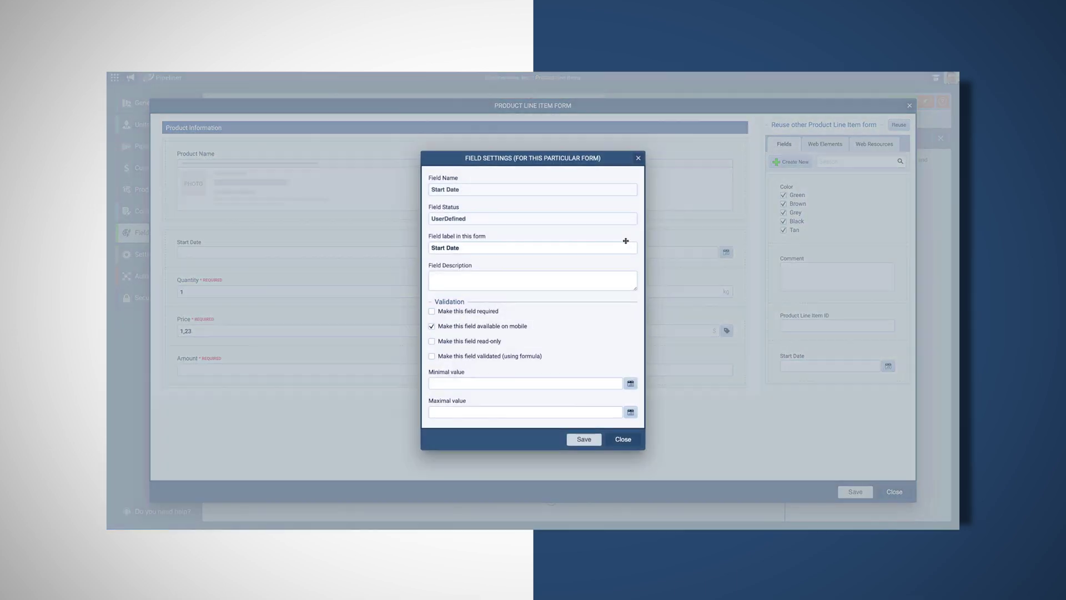
{"action": "left_click", "coordinate": [579, 439]}
{"action": "left_click", "coordinate": [856, 491]}
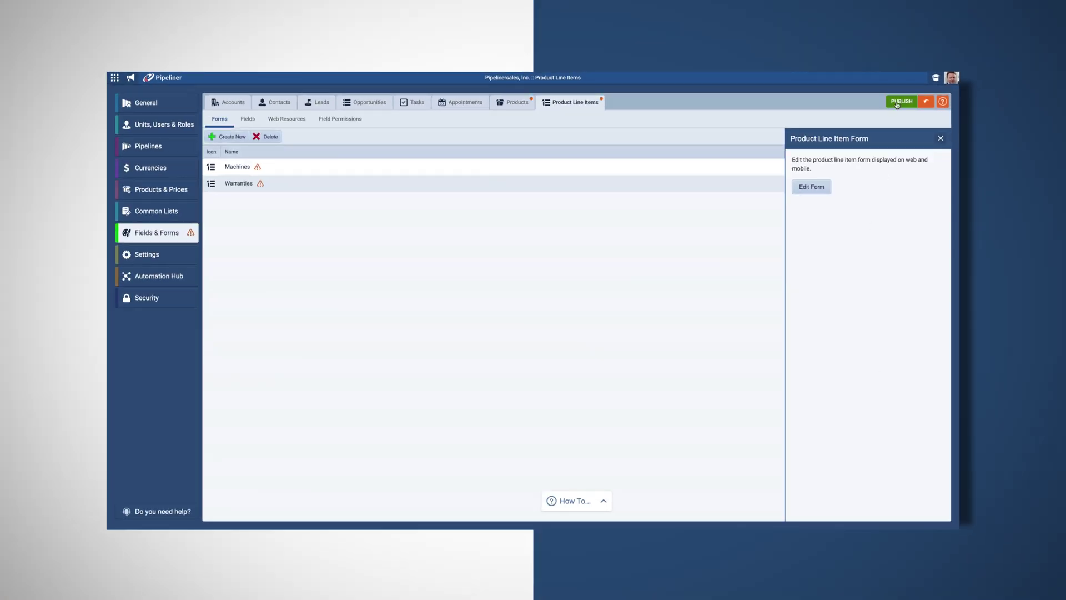
{"action": "left_click", "coordinate": [711, 227]}
Confirm the publish, dismiss the success message, and go to Products & Prices categories
{"action": "left_click", "coordinate": [567, 325]}
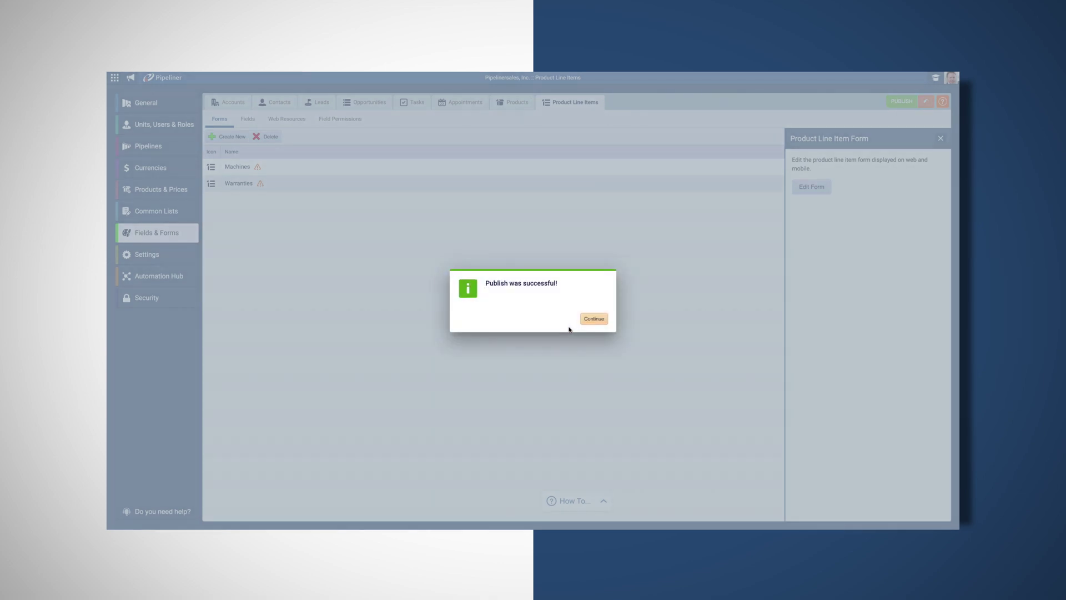
{"action": "left_click", "coordinate": [592, 318]}
{"action": "left_click", "coordinate": [188, 192]}
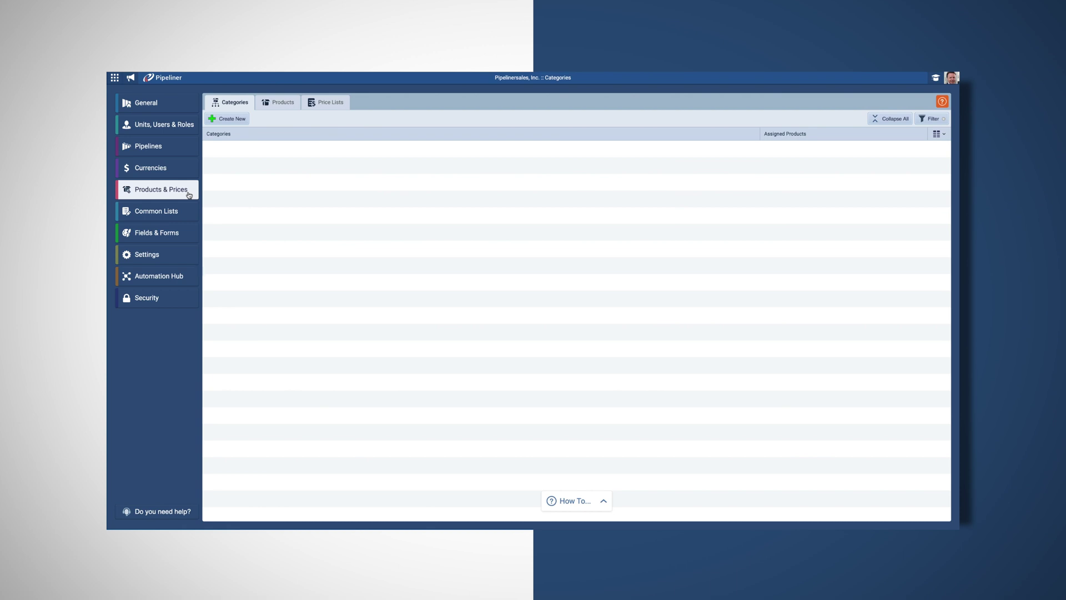
Create the Gold Machine, Silver Machine and Bronze Machine product categories
{"action": "left_click", "coordinate": [233, 119]}
{"action": "type", "text": "Gold Machine"}
{"action": "left_click", "coordinate": [555, 341]}
{"action": "left_click", "coordinate": [233, 119]}
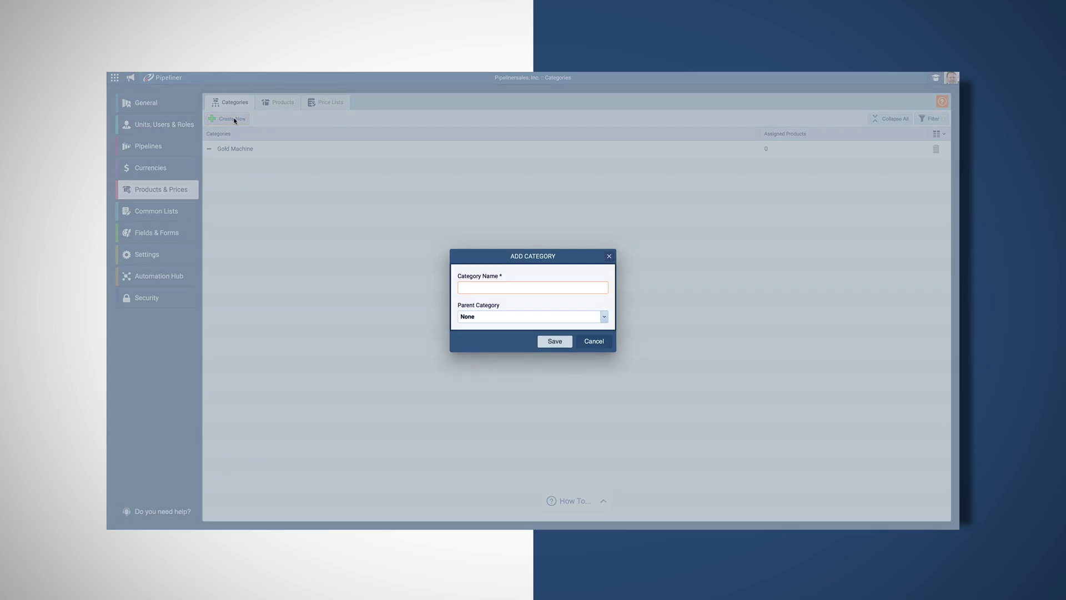
{"action": "type", "text": "Silver Machine"}
{"action": "left_click", "coordinate": [555, 341]}
{"action": "left_click", "coordinate": [243, 125]}
{"action": "type", "text": "Bronze Machine"}
{"action": "key", "text": "Return"}
Create a Gold Warranty category with Gold Machine as its parent
{"action": "left_click", "coordinate": [232, 118]}
{"action": "type", "text": "Gold Warran"}
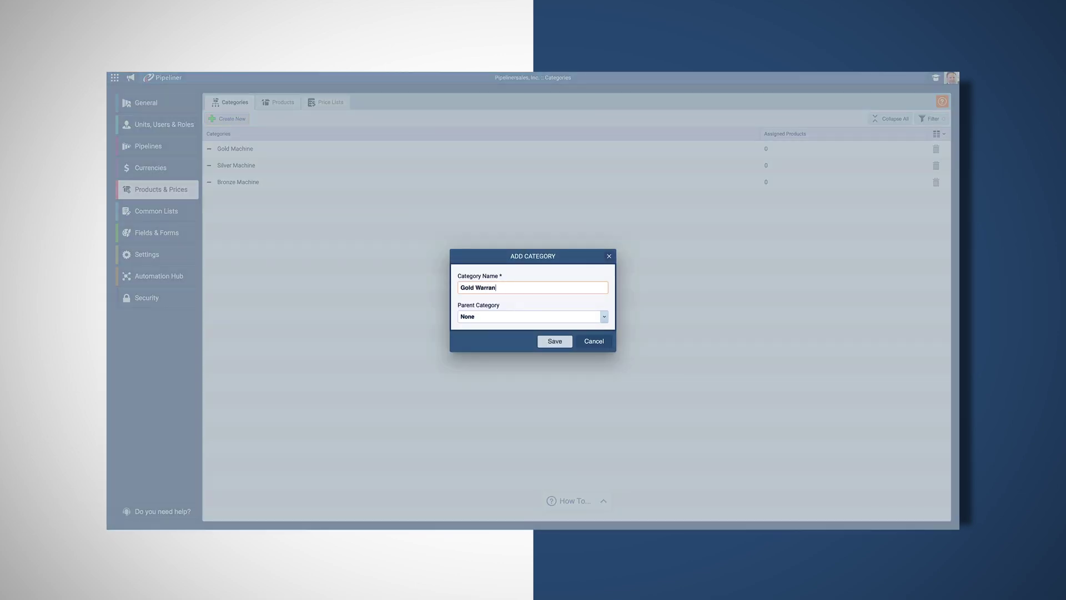
{"action": "type", "text": "ty"}
{"action": "left_click", "coordinate": [515, 316]}
{"action": "left_click", "coordinate": [516, 336]}
{"action": "left_click", "coordinate": [555, 341]}
Create Silver Warranty under Silver Machine and Bronze Warranty under Bronze Machine
{"action": "left_click", "coordinate": [228, 119]}
{"action": "type", "text": "Silver Warranty"}
{"action": "left_click", "coordinate": [515, 316]}
{"action": "left_click", "coordinate": [515, 370]}
{"action": "left_click", "coordinate": [554, 341]}
{"action": "left_click", "coordinate": [228, 119]}
{"action": "type", "text": "Bronze Warranty"}
{"action": "left_click", "coordinate": [498, 319]}
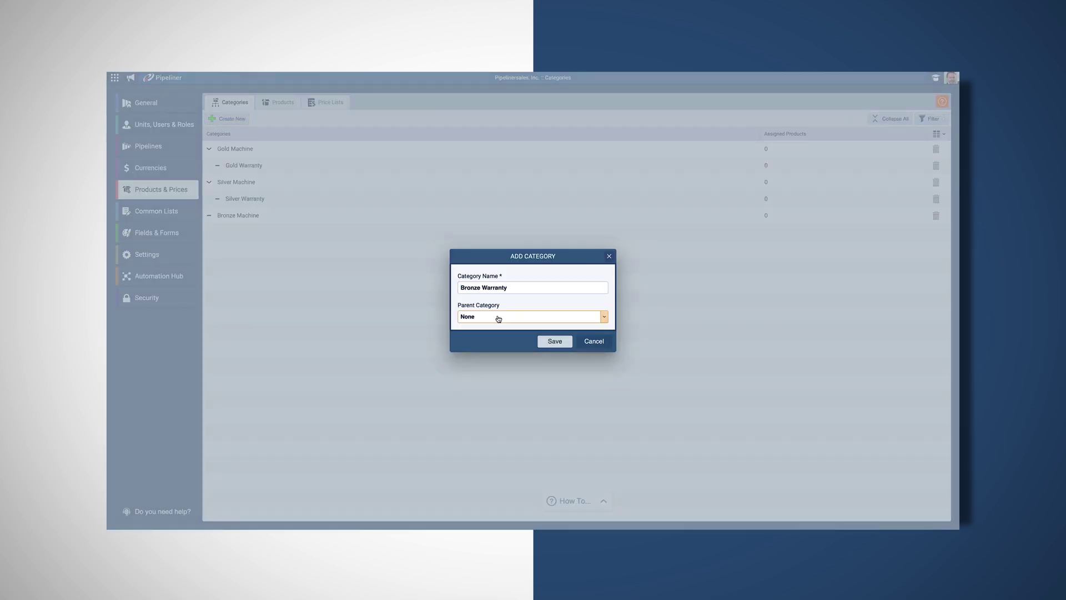
{"action": "left_click", "coordinate": [511, 374]}
{"action": "left_click", "coordinate": [555, 342]}
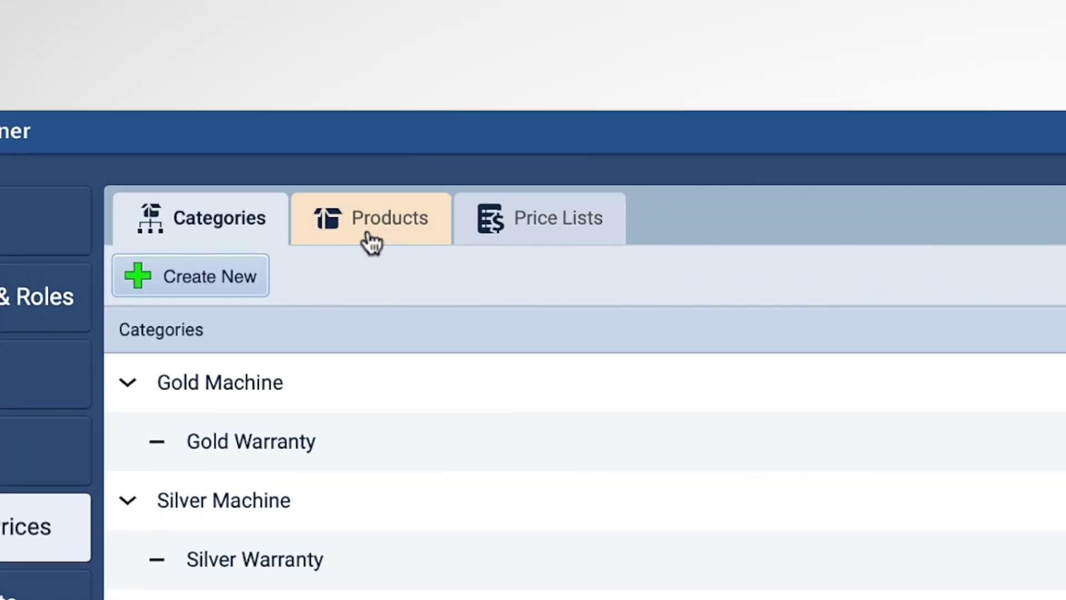
{"action": "left_click", "coordinate": [273, 105]}
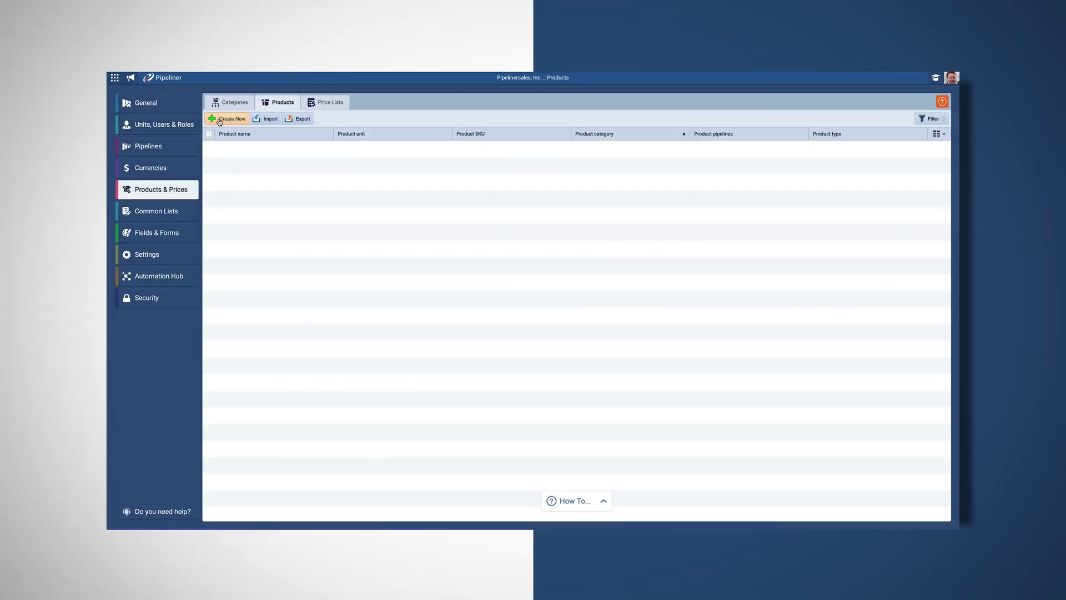
Start a new Warranties product named Gold Warranty with the cropped Gold Warranty badge image
{"action": "left_click", "coordinate": [155, 276]}
{"action": "left_click", "coordinate": [338, 131]}
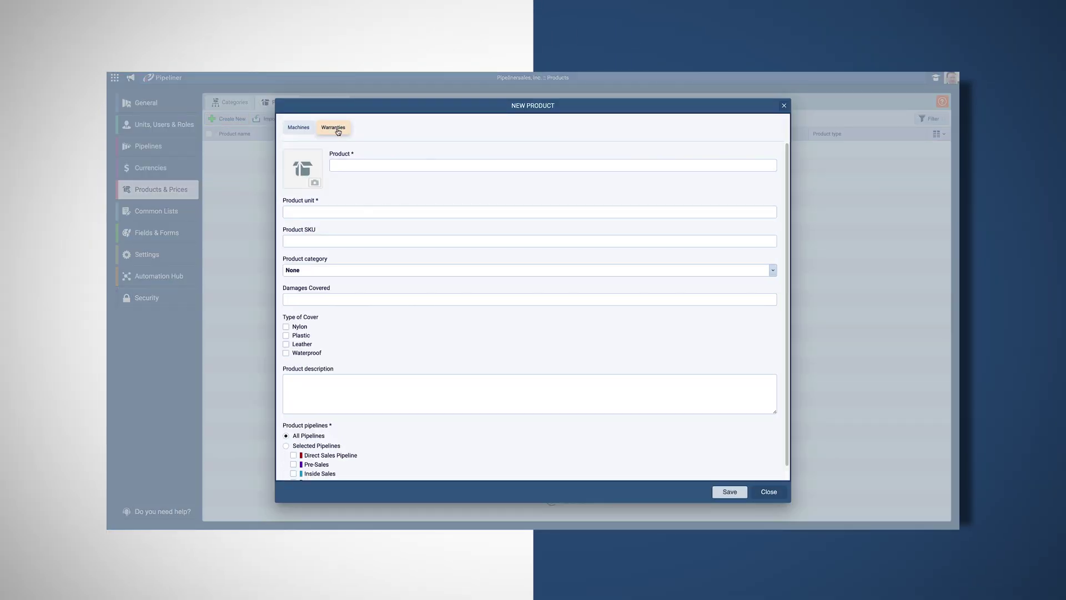
{"action": "left_click", "coordinate": [315, 183]}
{"action": "left_click", "coordinate": [356, 266]}
{"action": "left_click", "coordinate": [802, 369]}
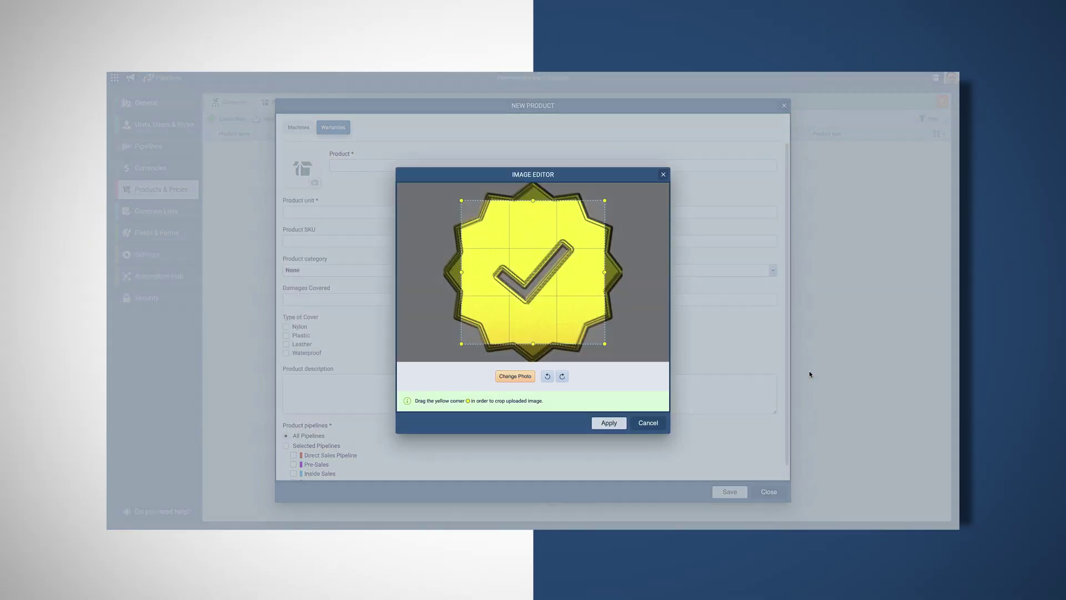
{"action": "left_click_drag", "start_coordinate": [605, 344], "coordinate": [623, 362]}
{"action": "left_click", "coordinate": [610, 423]}
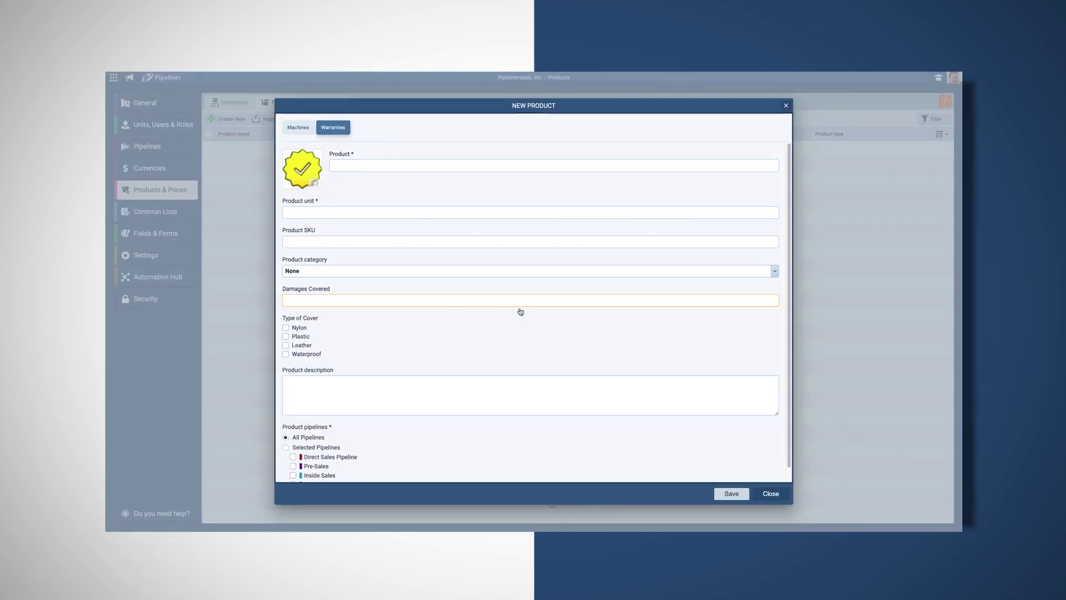
{"action": "type", "text": "Gold Warranty"}
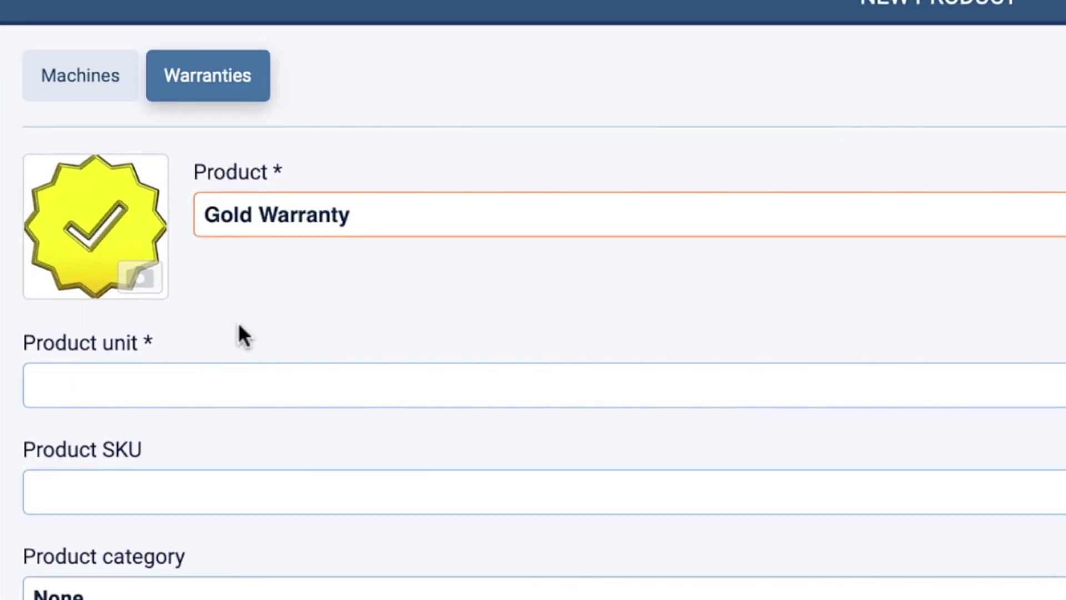
Enter unit Years and SKU 001, and tick Waterproof as the cover type
{"action": "left_click", "coordinate": [210, 384]}
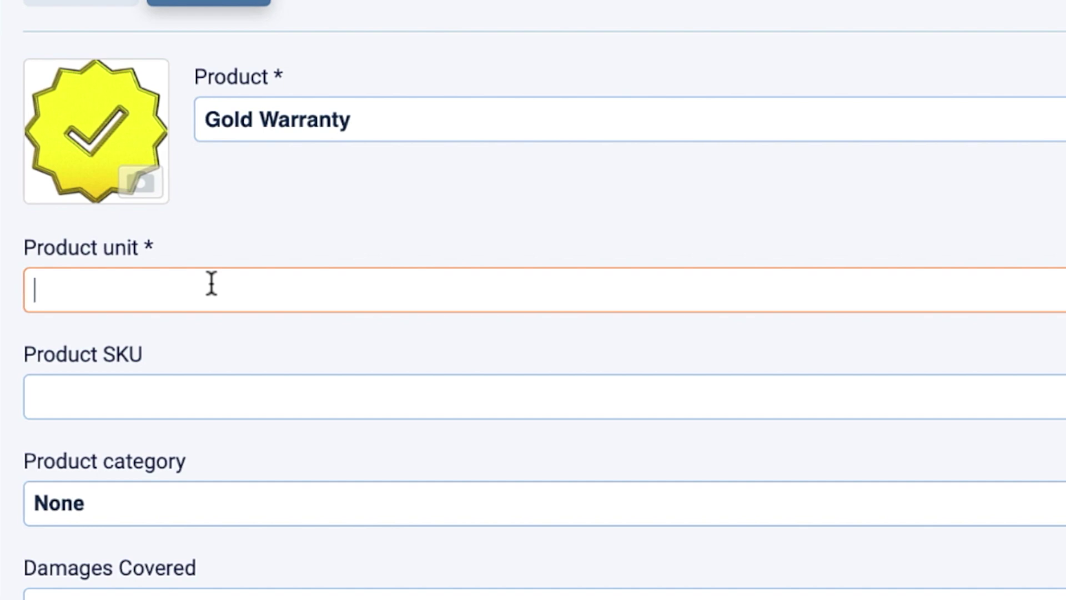
{"action": "type", "text": "Years"}
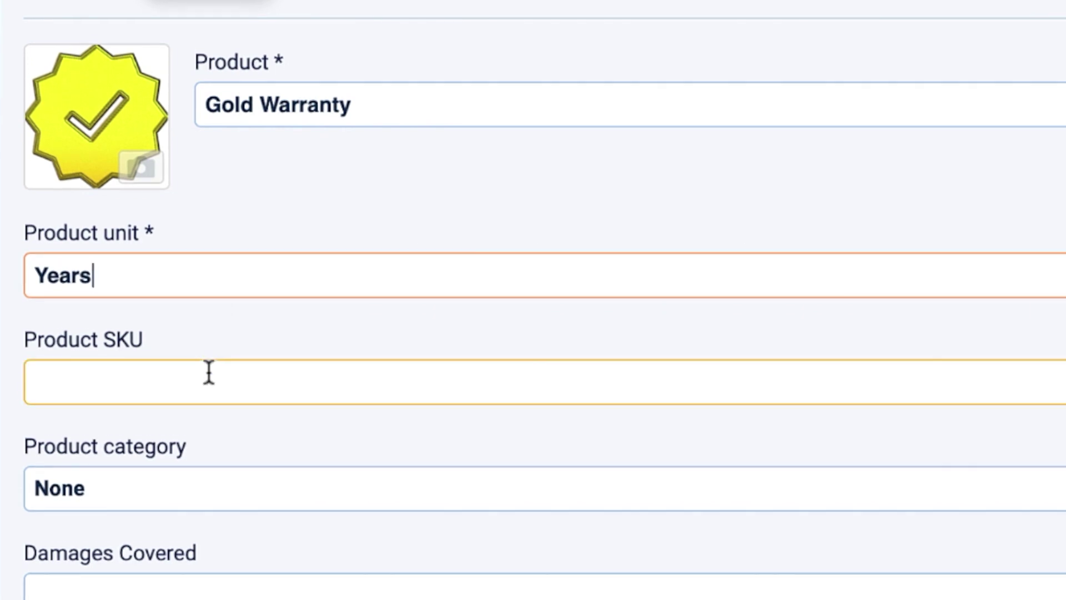
{"action": "left_click", "coordinate": [209, 399]}
{"action": "type", "text": "001"}
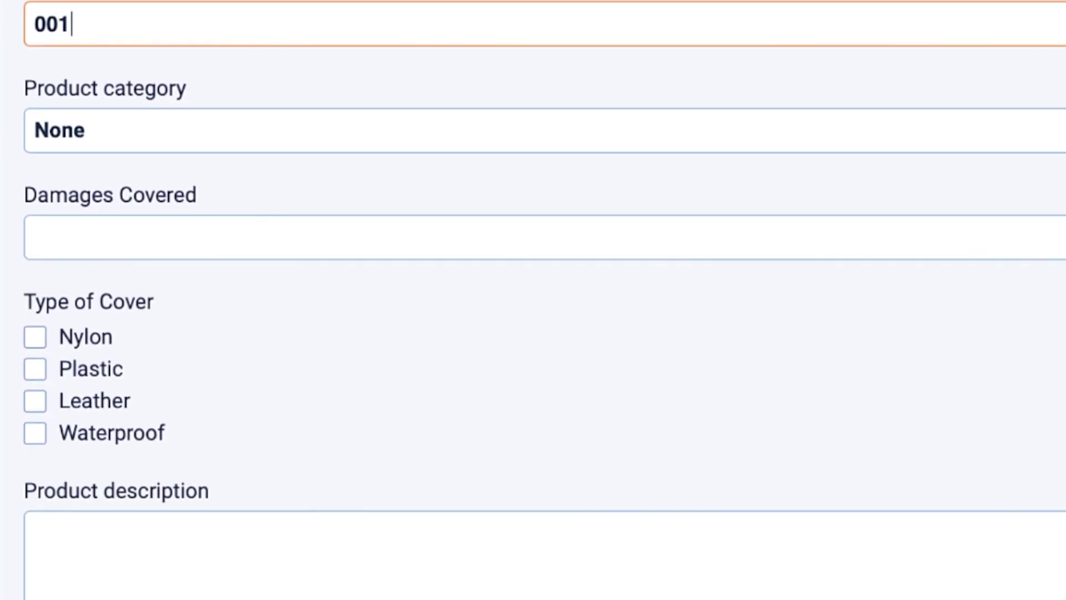
{"action": "left_click", "coordinate": [45, 433]}
Add 'All Damages Covered', choose category Gold Warranty, paste the description, and save the product
{"action": "left_click", "coordinate": [105, 237]}
{"action": "type", "text": "All Damages Covered"}
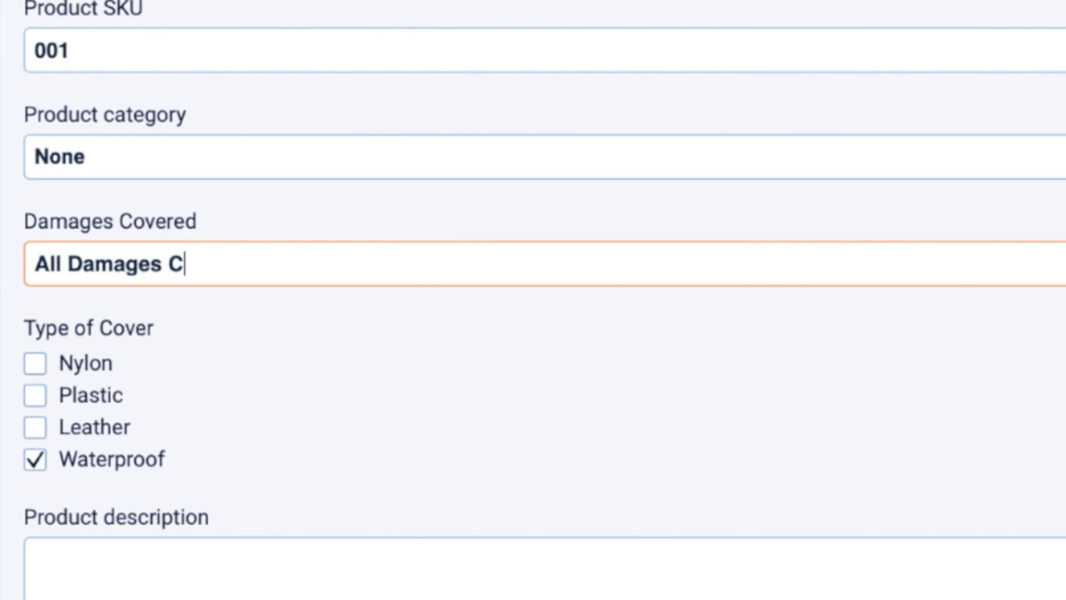
{"action": "left_click", "coordinate": [107, 175]}
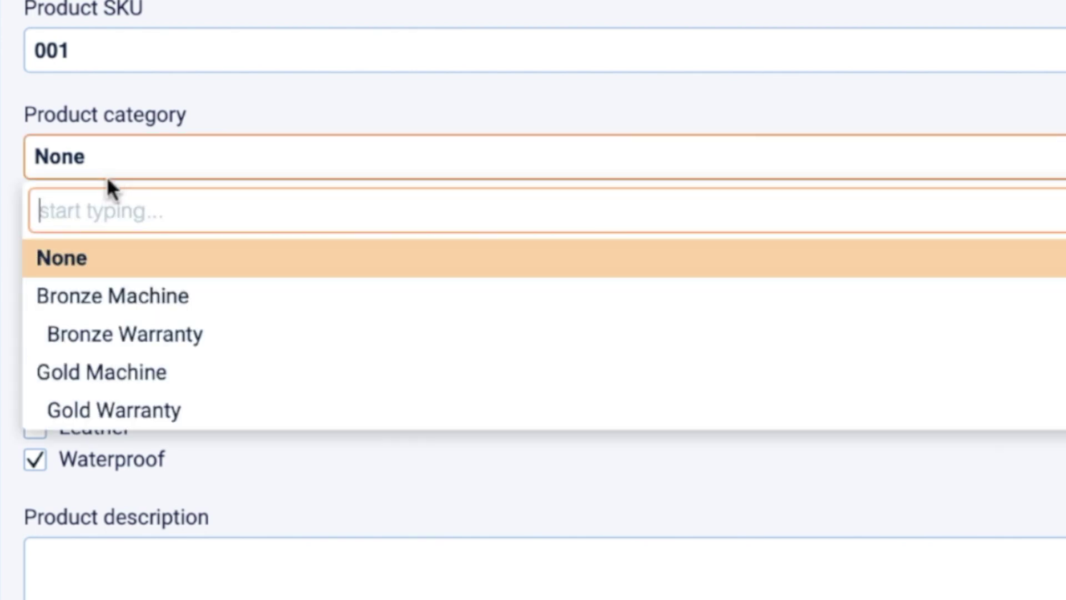
{"action": "left_click", "coordinate": [159, 414]}
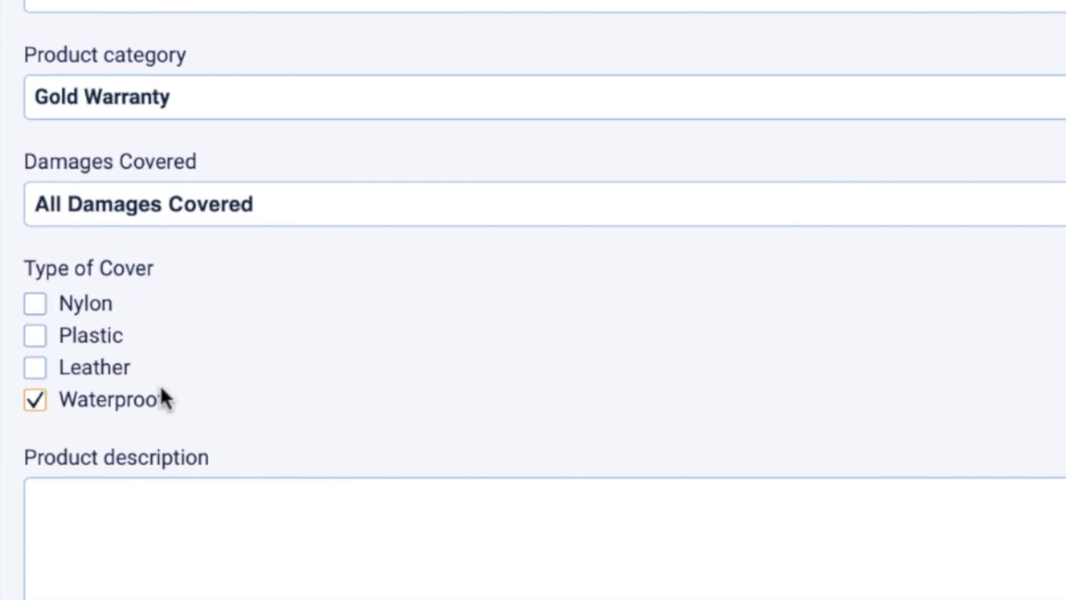
{"action": "left_click", "coordinate": [160, 518]}
{"action": "type", "text": "The Gold warranty covers: * Any Defects * Replacement of products that are defective or no longer work * Any accidents that result in impairment of the machine * Improper use of machinery by workers under normal use and conditions"}
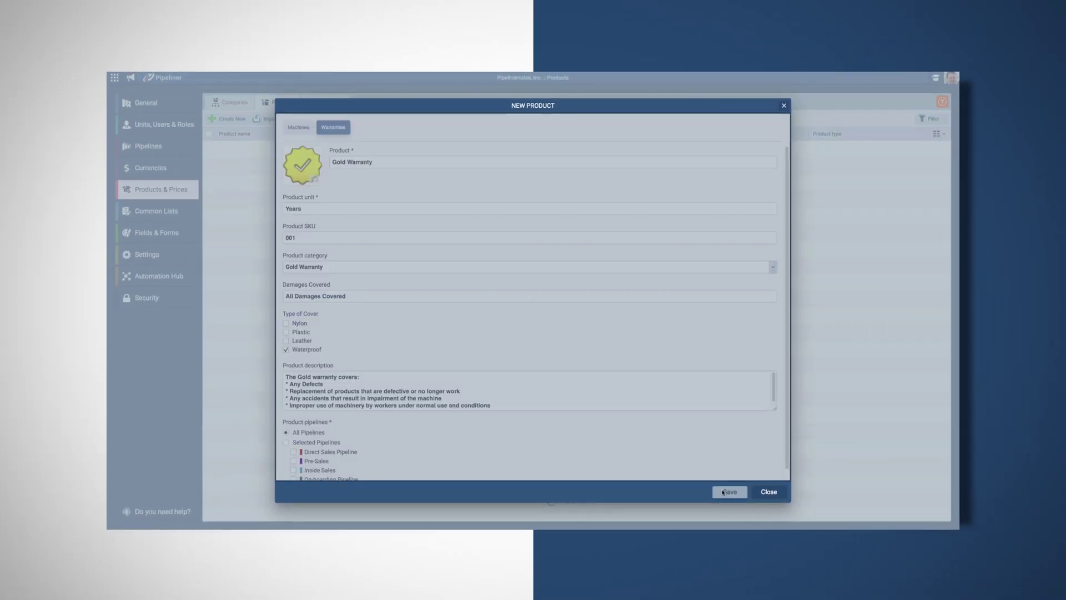
{"action": "left_click", "coordinate": [727, 492]}
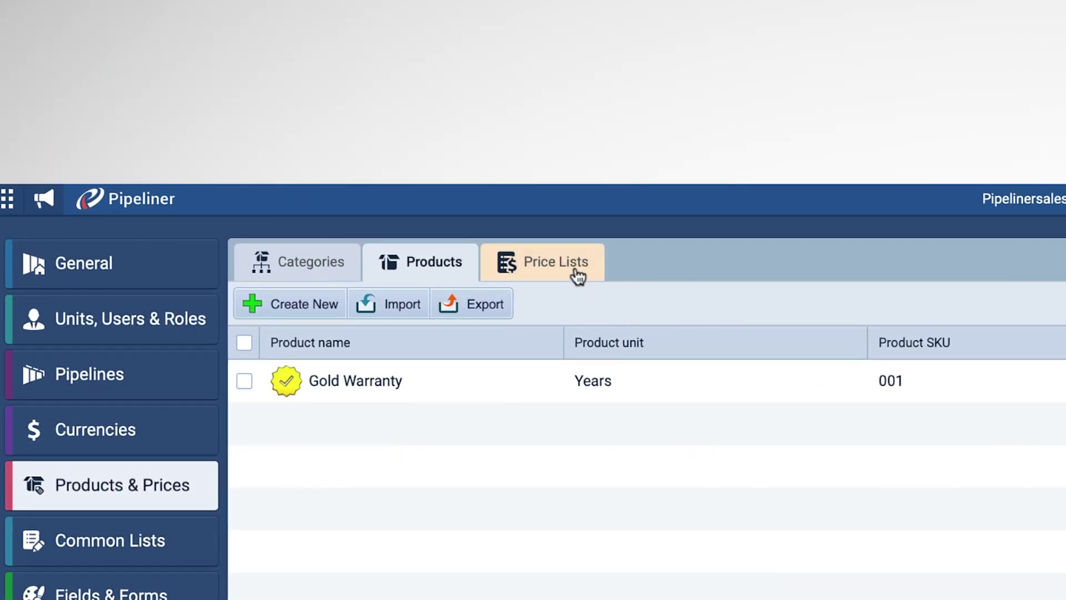
Name a new price list 1/1/20-12/31/20, valid from 1/1/20 to 12/31/20, and continue to prices
{"action": "left_click", "coordinate": [574, 264]}
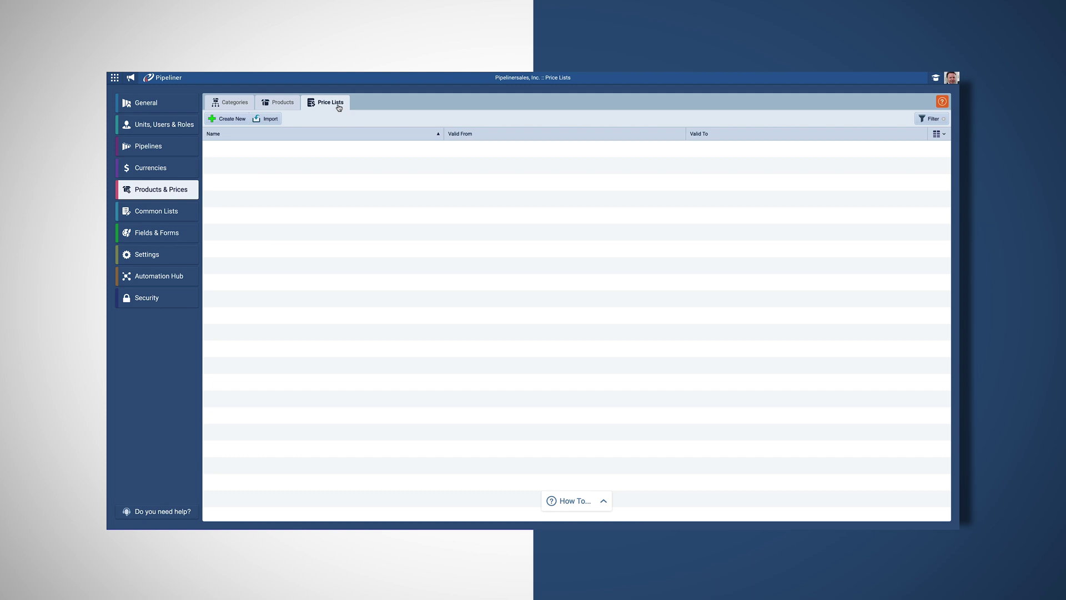
{"action": "left_click", "coordinate": [228, 118]}
{"action": "type", "text": "1/1/20-1"}
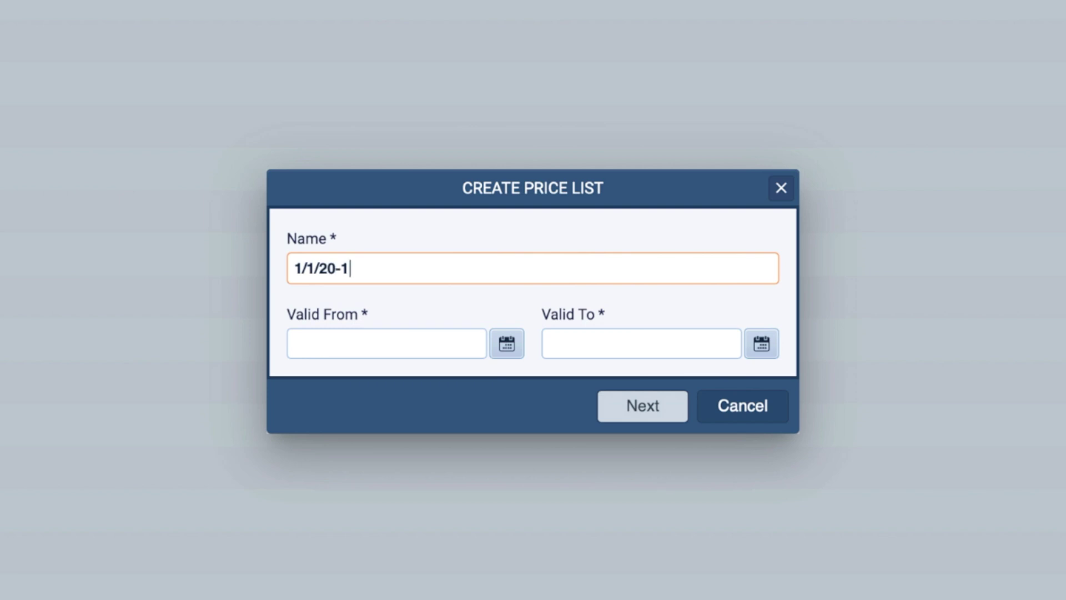
{"action": "type", "text": "2/31/20"}
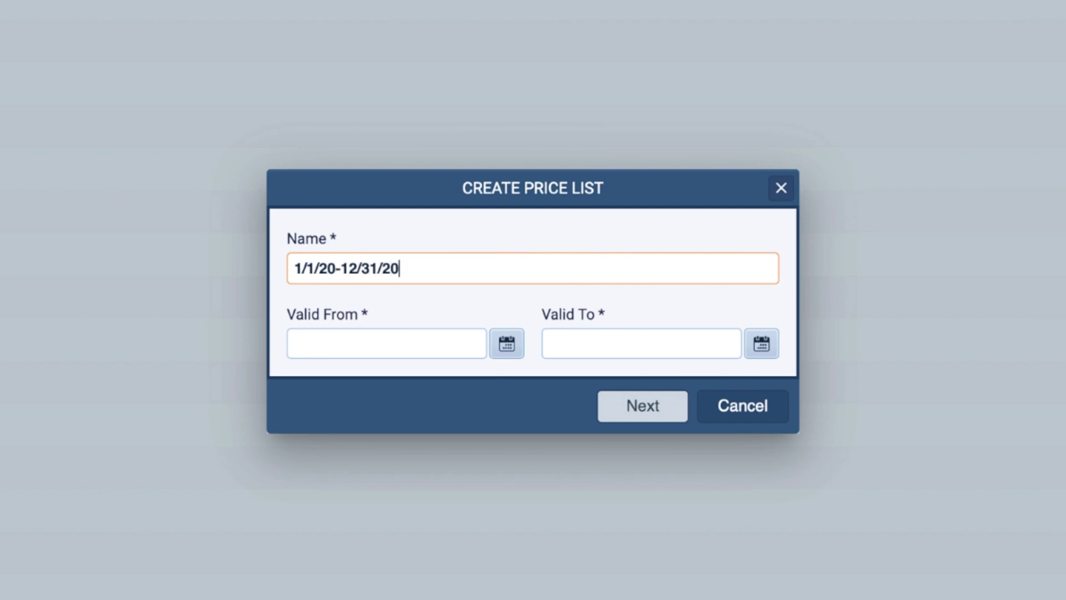
{"action": "left_click", "coordinate": [431, 335]}
{"action": "type", "text": "1/1/20"}
{"action": "left_click", "coordinate": [613, 340]}
{"action": "type", "text": "12/"}
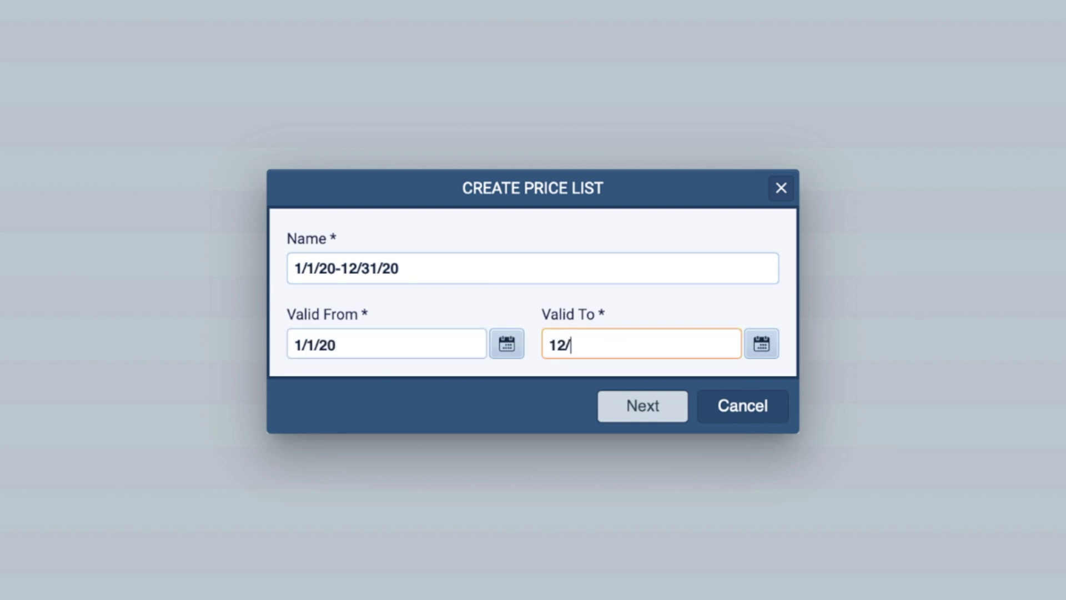
{"action": "type", "text": "31/20"}
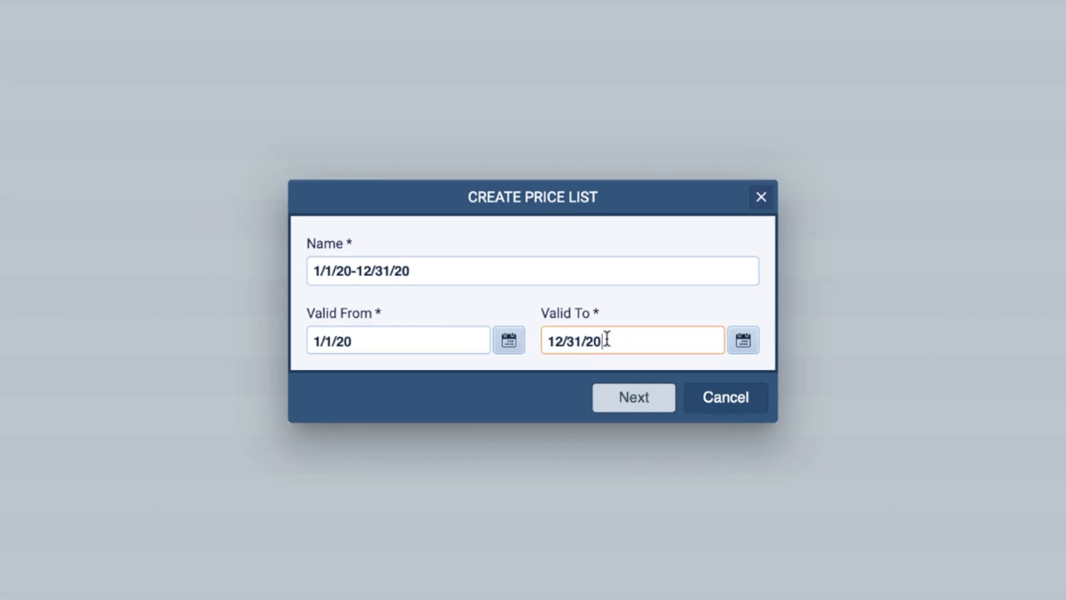
{"action": "left_click", "coordinate": [639, 398]}
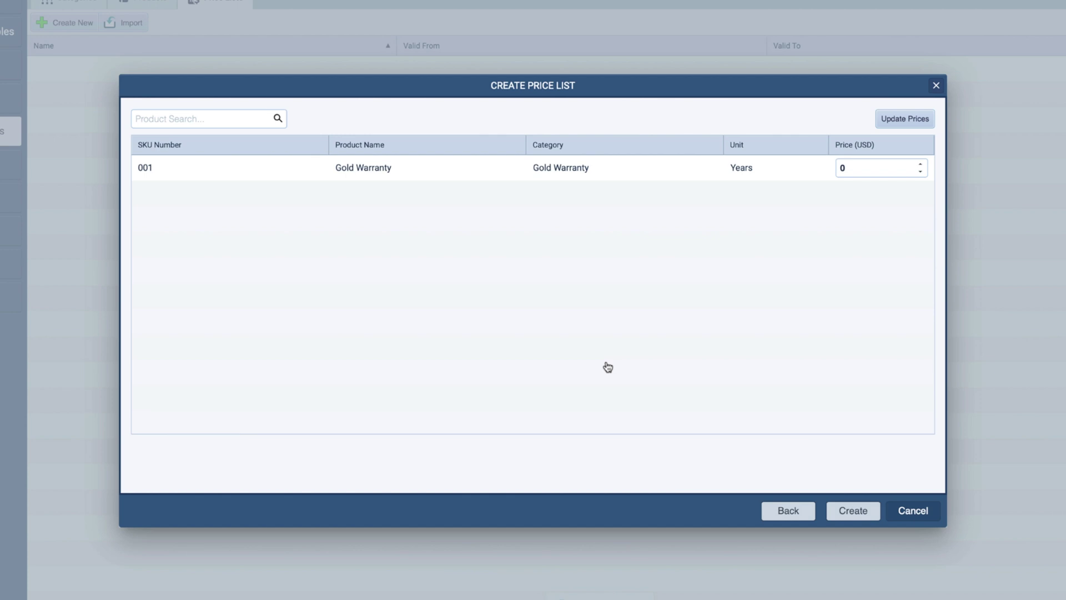
Set the Gold Warranty price to 1999 USD and create the 1/1/20-12/31/20 price list
{"action": "left_click", "coordinate": [875, 173]}
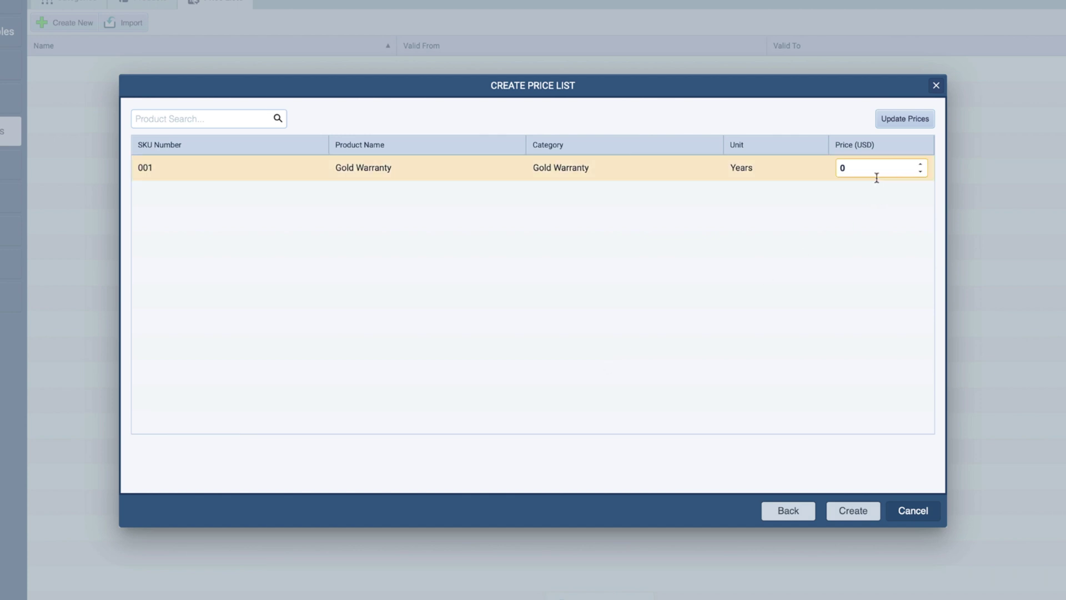
{"action": "key", "text": "BackSpace"}
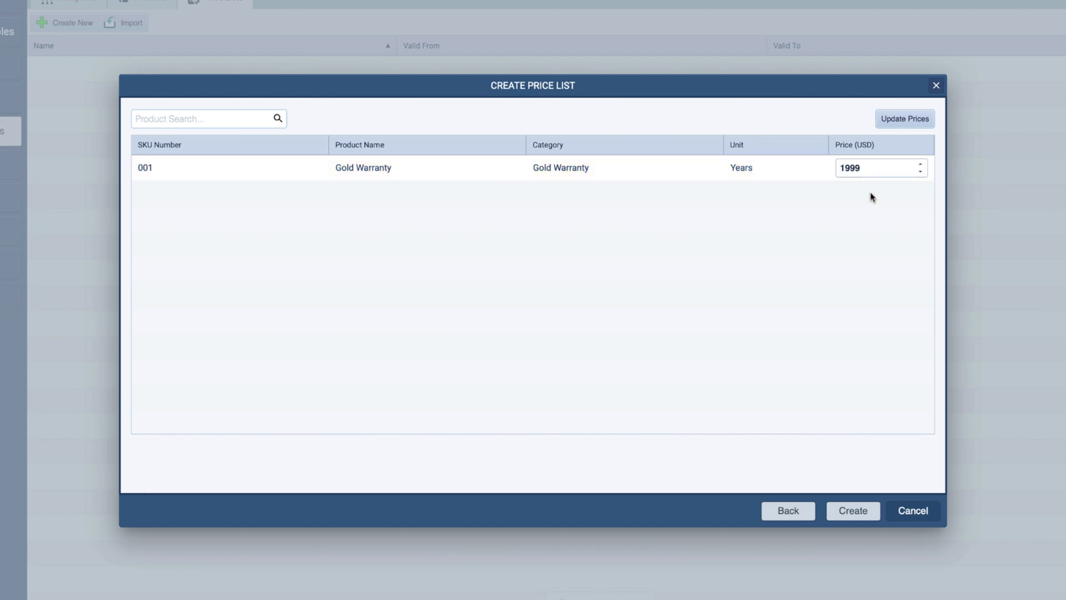
{"action": "left_click", "coordinate": [902, 122]}
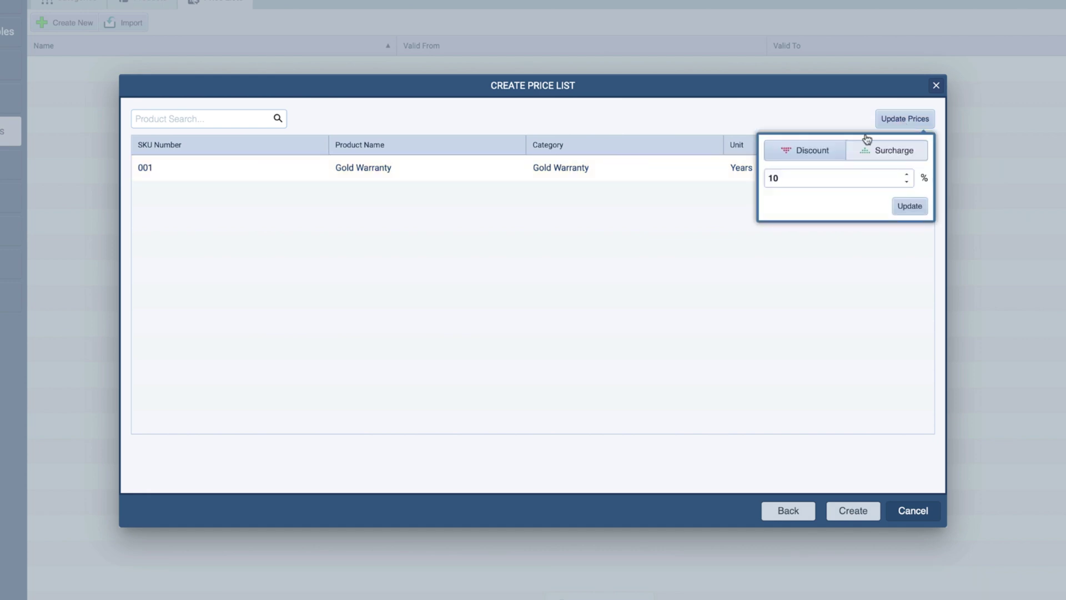
{"action": "left_click", "coordinate": [839, 152]}
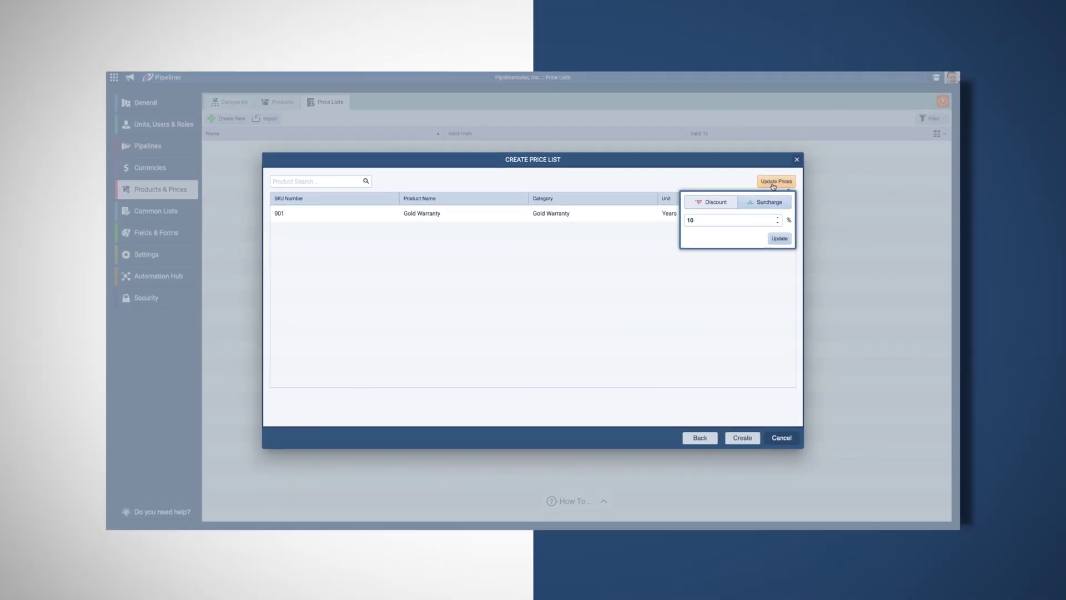
{"action": "left_click", "coordinate": [900, 123]}
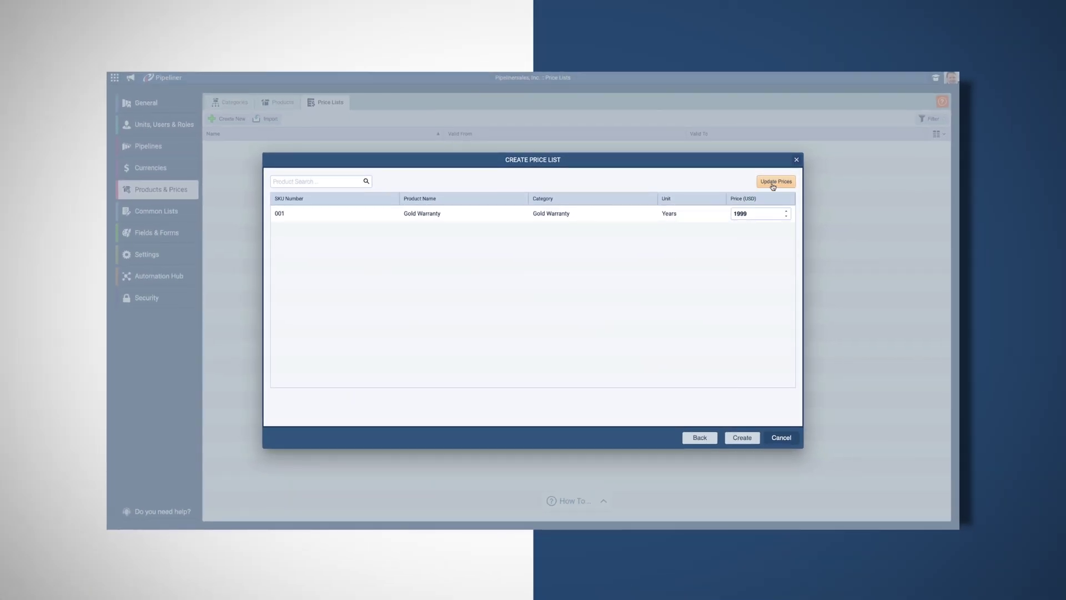
{"action": "left_click", "coordinate": [747, 438]}
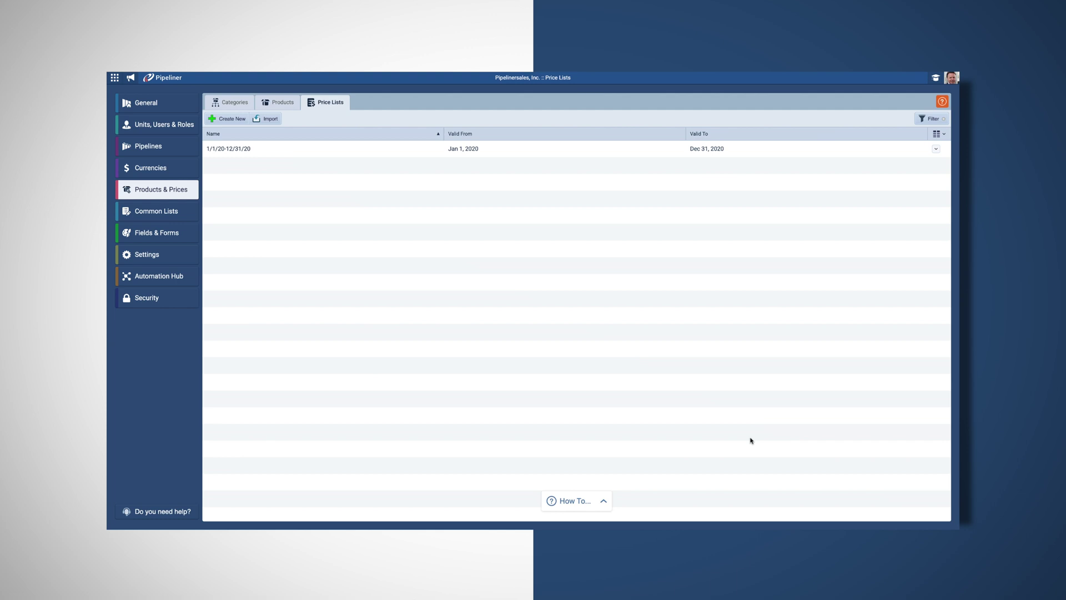
{"action": "left_click", "coordinate": [186, 239]}
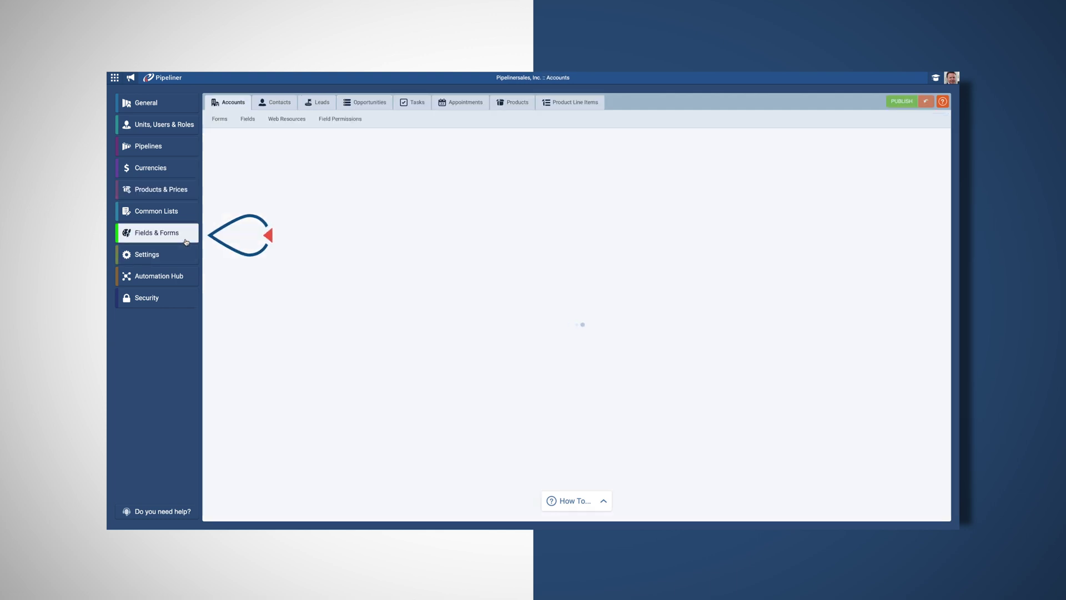
On the Inside Sales opportunity form, place the Product field below General Information and save
{"action": "left_click", "coordinate": [369, 102]}
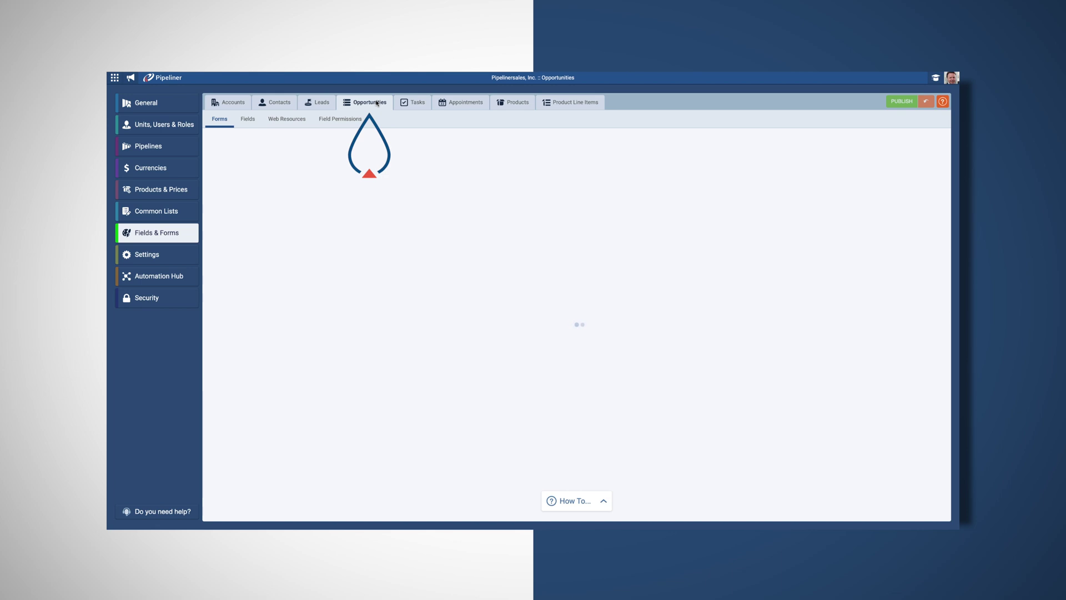
{"action": "left_click", "coordinate": [400, 166]}
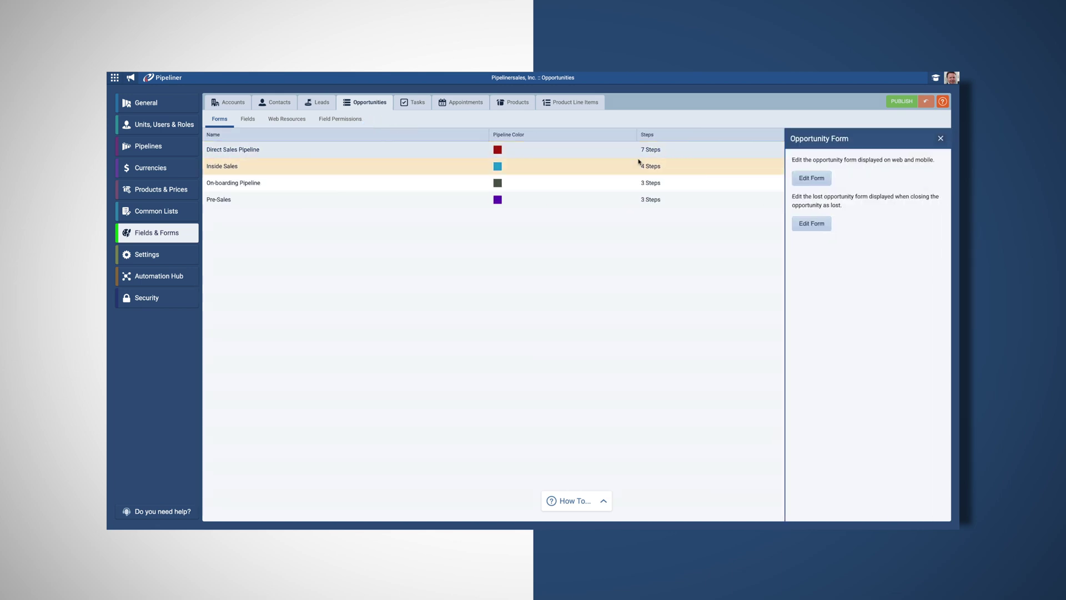
{"action": "left_click", "coordinate": [807, 183]}
{"action": "left_click", "coordinate": [818, 177]}
{"action": "type", "text": "Prod"}
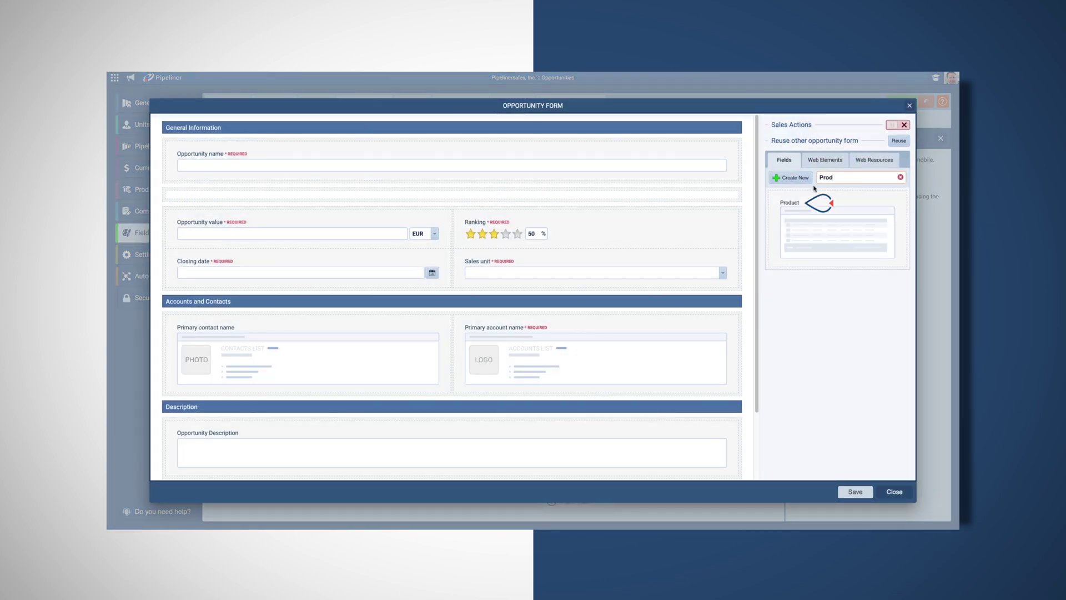
{"action": "left_click_drag", "start_coordinate": [814, 189], "coordinate": [661, 205]}
{"action": "left_click", "coordinate": [583, 427]}
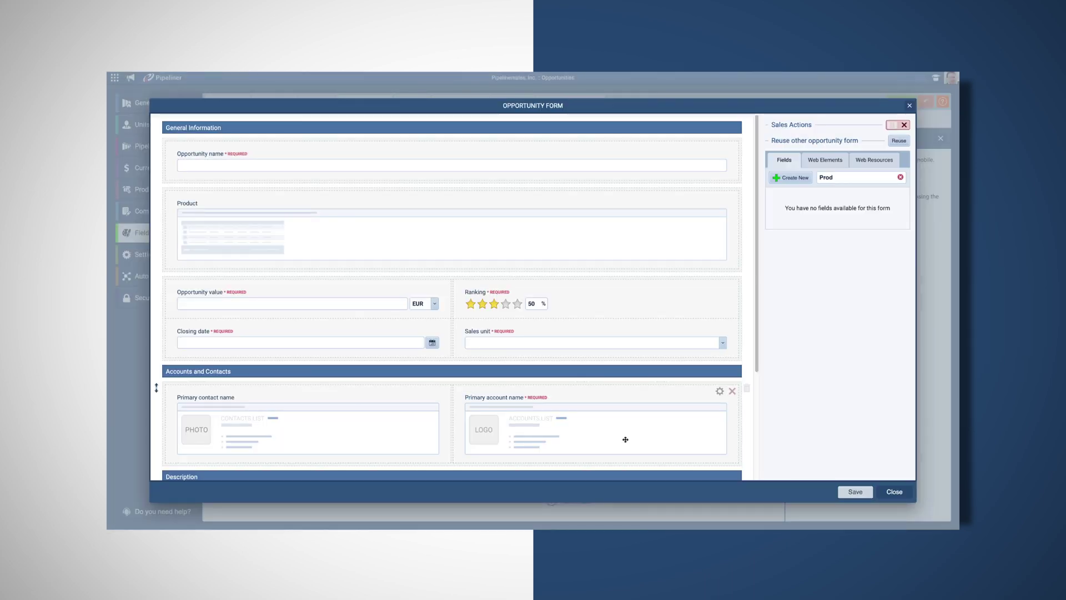
{"action": "left_click", "coordinate": [855, 492]}
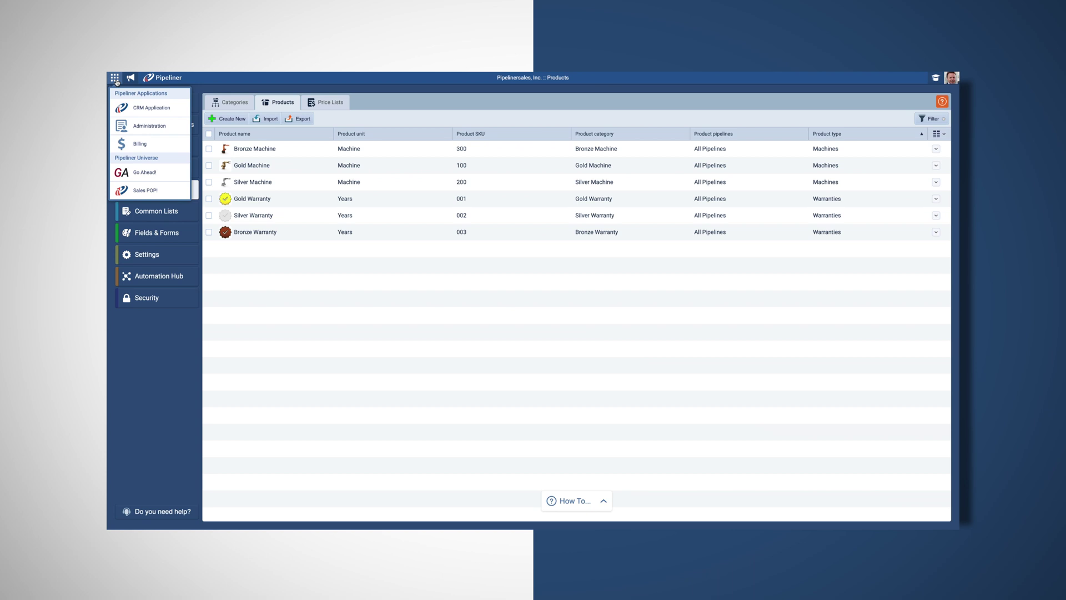
{"action": "left_click", "coordinate": [177, 109]}
Add Gold Machine to the New Opportunity and let product prices update its value automatically
{"action": "left_click", "coordinate": [167, 243]}
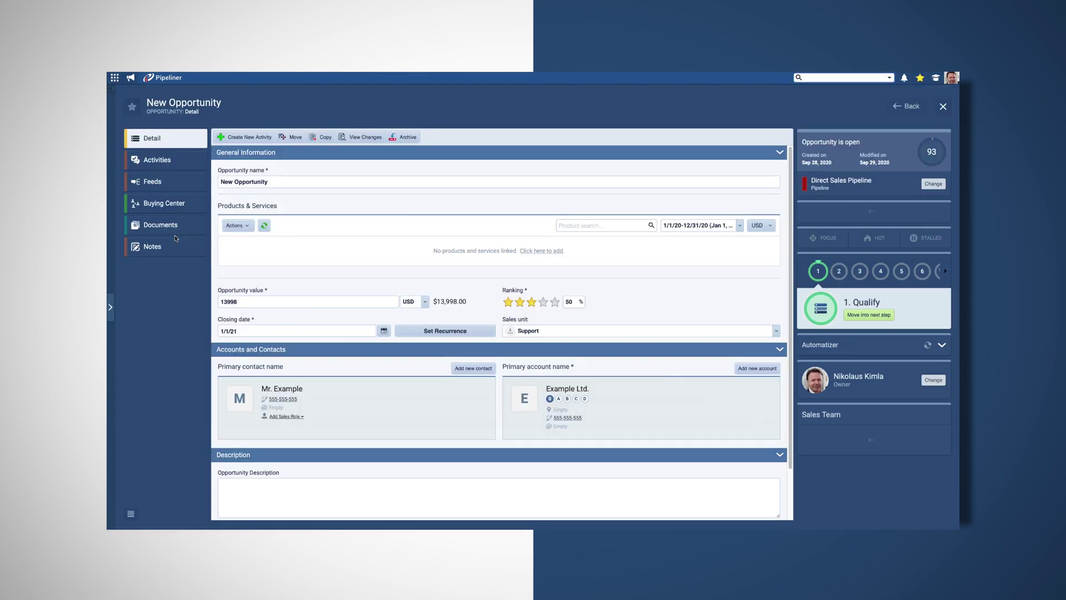
{"action": "left_click", "coordinate": [535, 253]}
{"action": "left_click", "coordinate": [339, 297]}
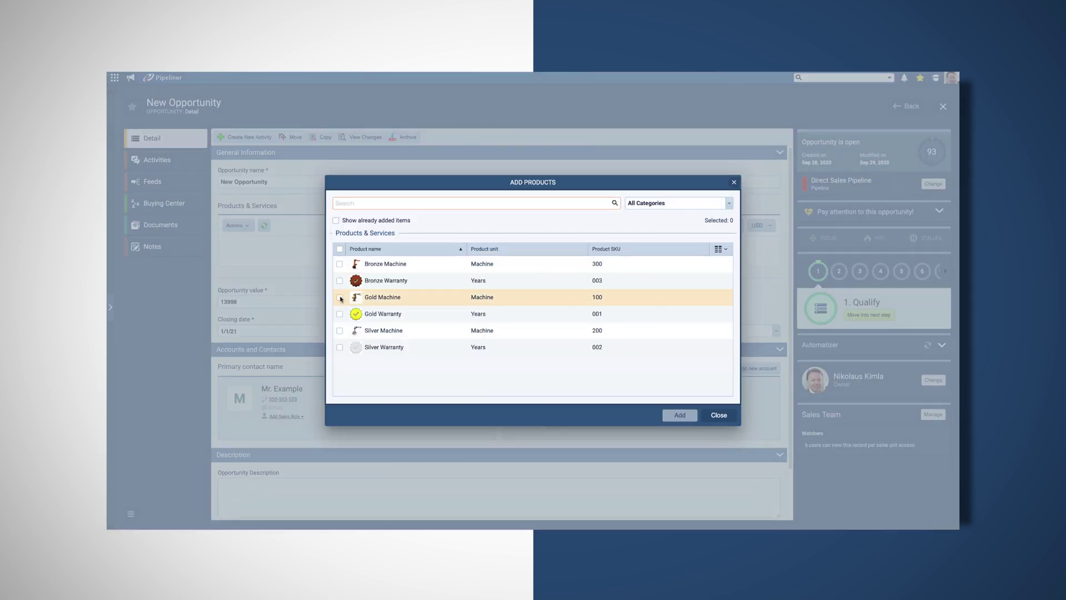
{"action": "left_click", "coordinate": [671, 414]}
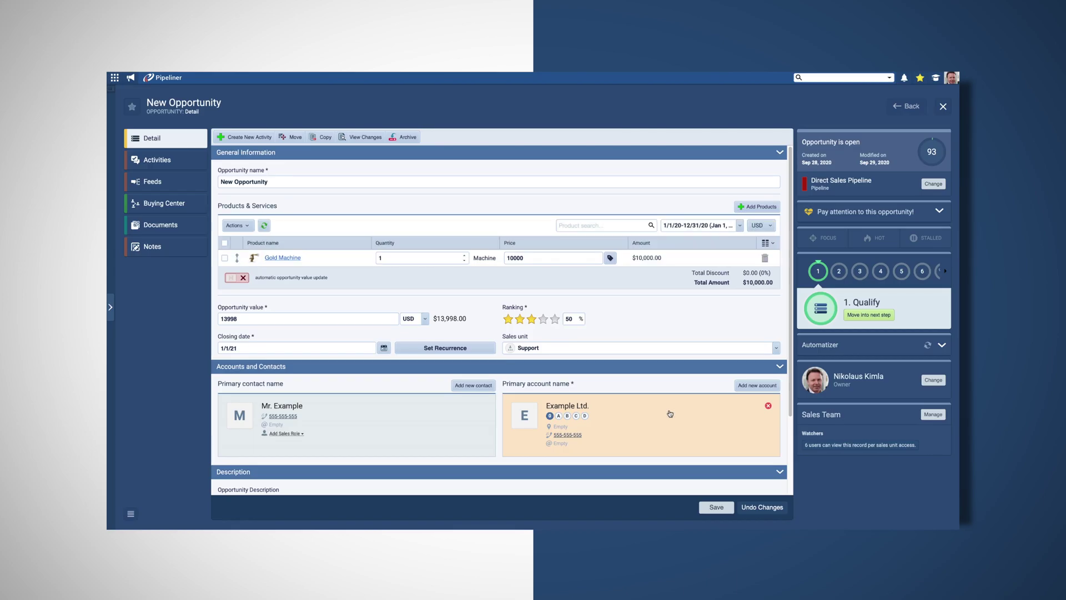
{"action": "left_click", "coordinate": [232, 278]}
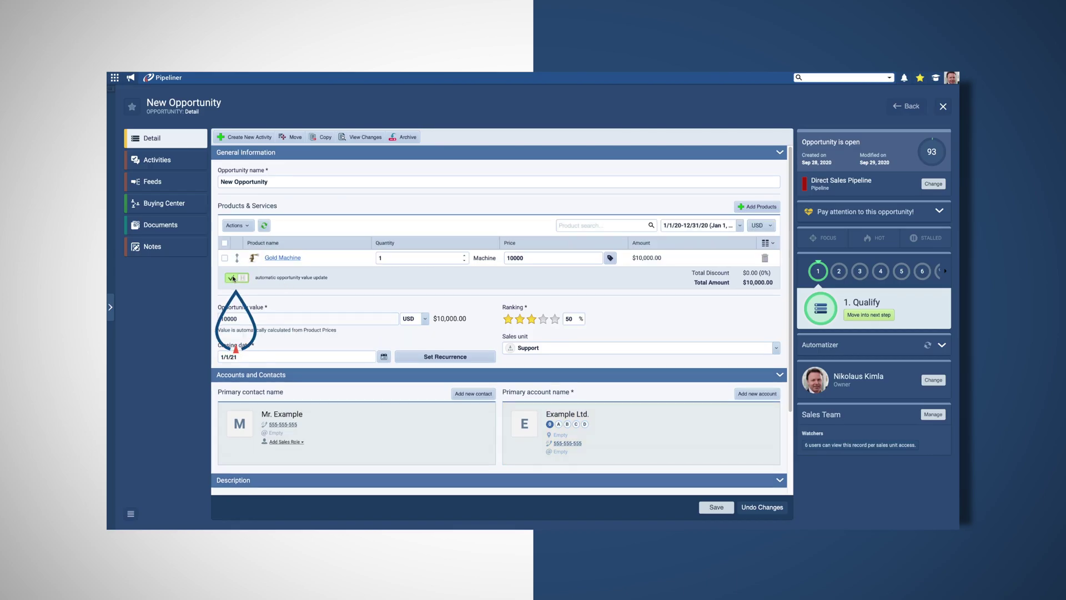
Add Gold Warranty as a second product with quantity 2
{"action": "left_click", "coordinate": [760, 210]}
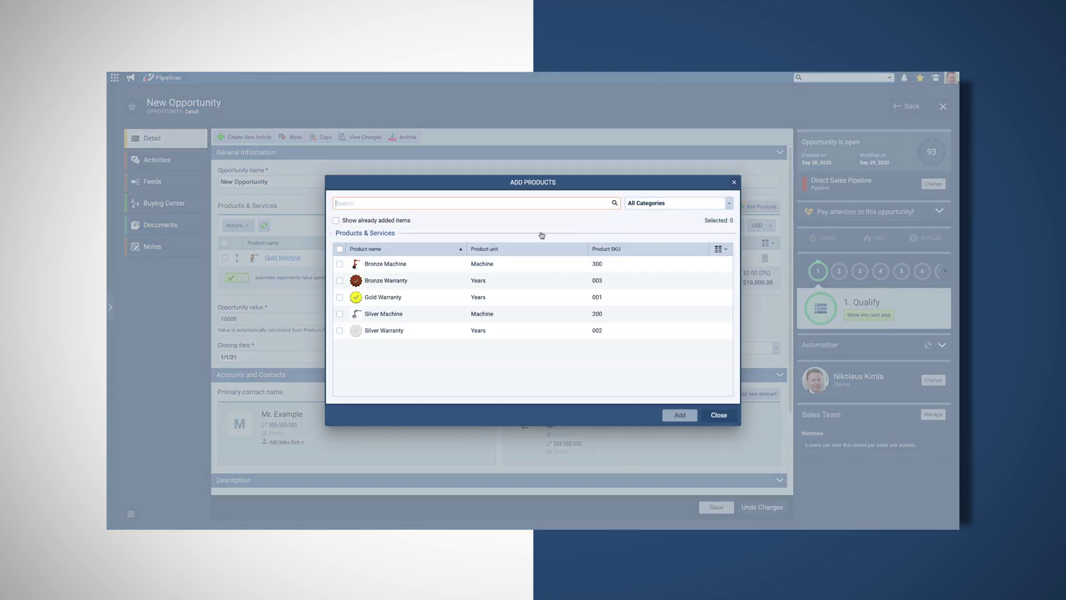
{"action": "left_click", "coordinate": [340, 298]}
{"action": "left_click", "coordinate": [680, 415]}
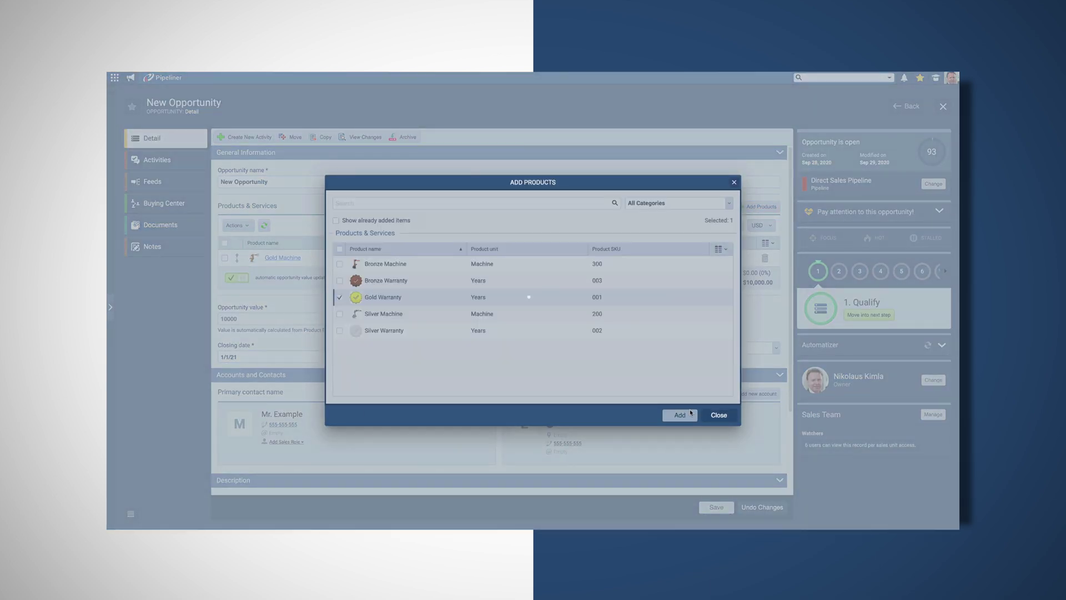
{"action": "left_click", "coordinate": [470, 274]}
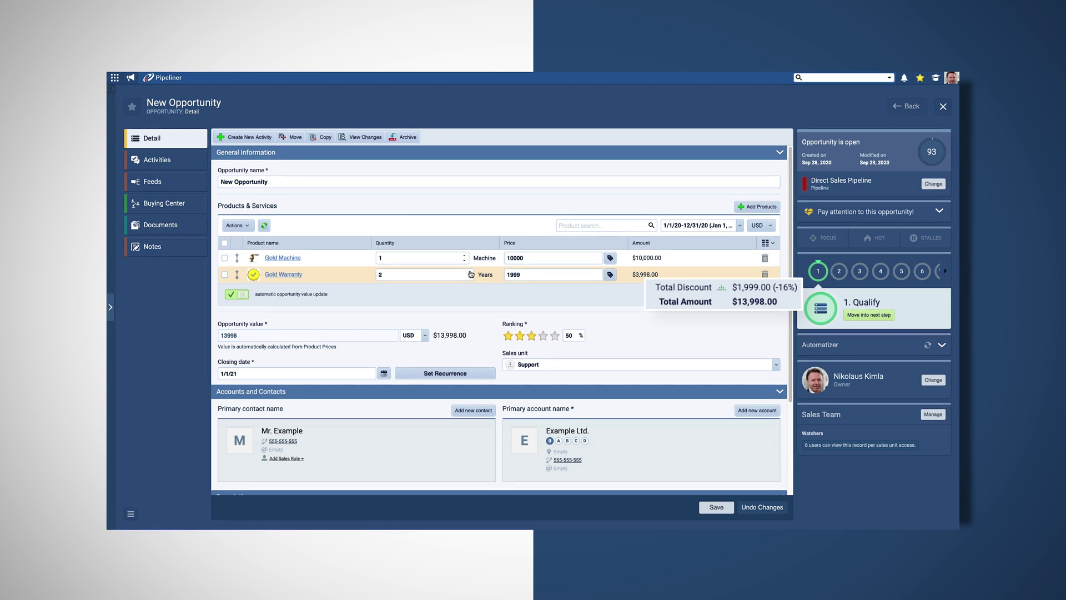
Set the Gold Warranty start date to 9/29/20 and save the opportunity at $13,998.00
{"action": "left_click", "coordinate": [284, 259]}
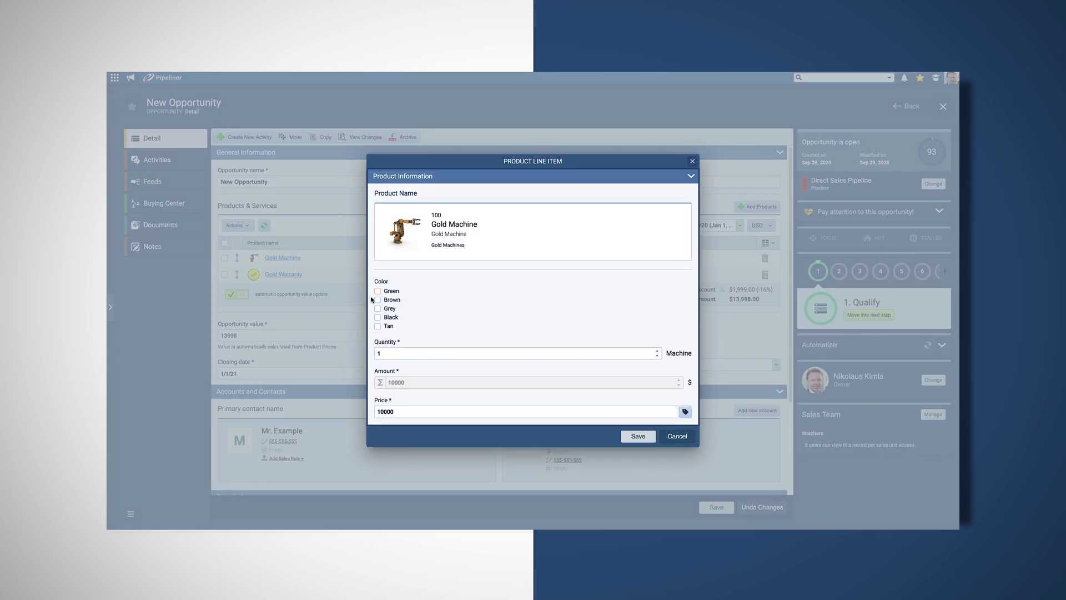
{"action": "left_click", "coordinate": [639, 436]}
{"action": "left_click", "coordinate": [283, 274]}
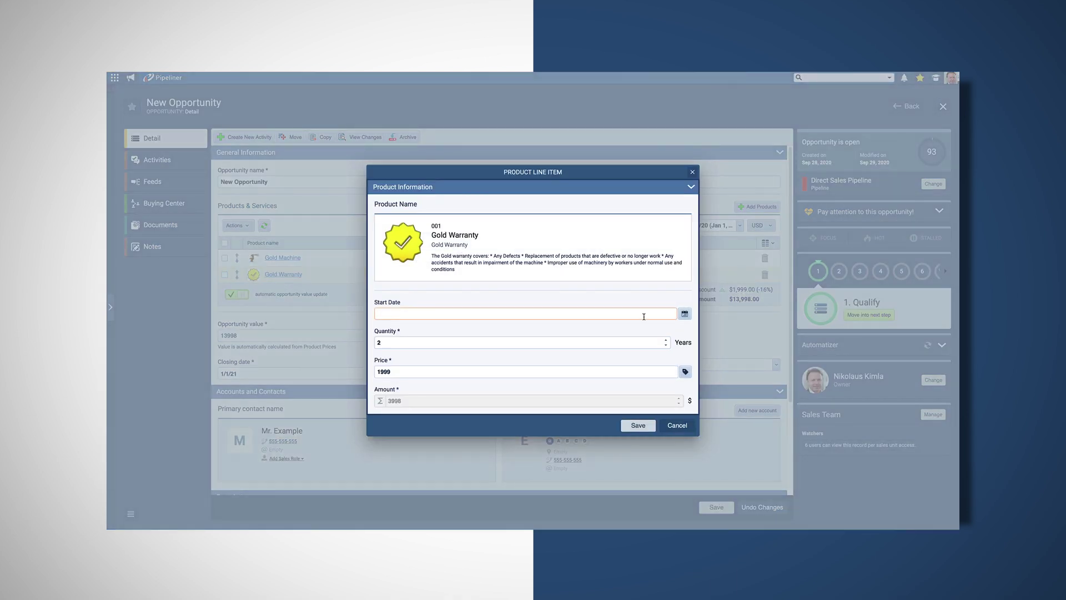
{"action": "left_click", "coordinate": [684, 314]}
{"action": "left_click", "coordinate": [623, 396]}
{"action": "left_click", "coordinate": [639, 426]}
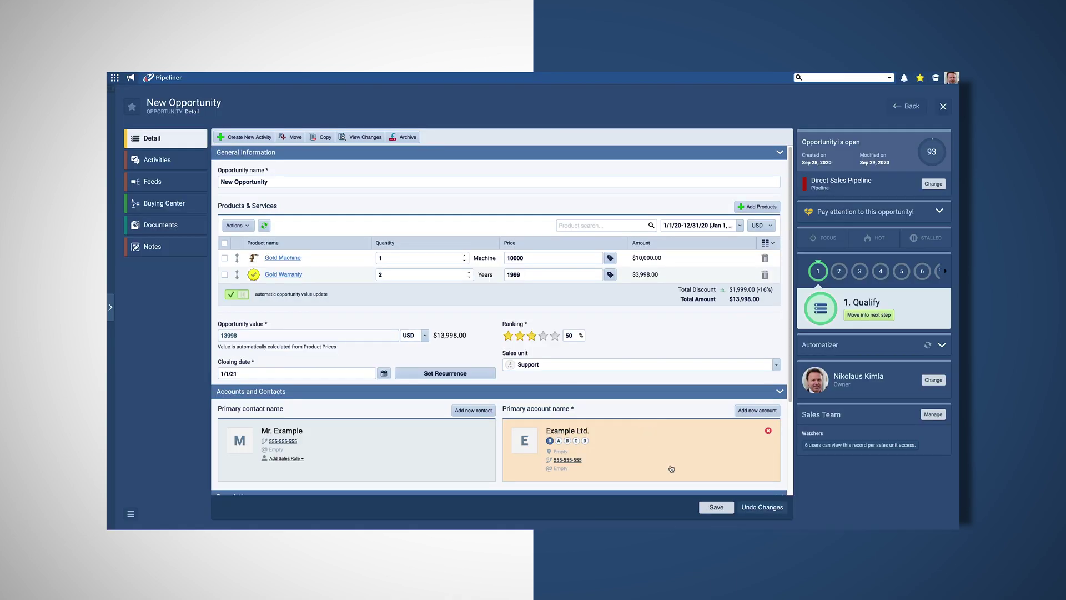
{"action": "left_click", "coordinate": [717, 508]}
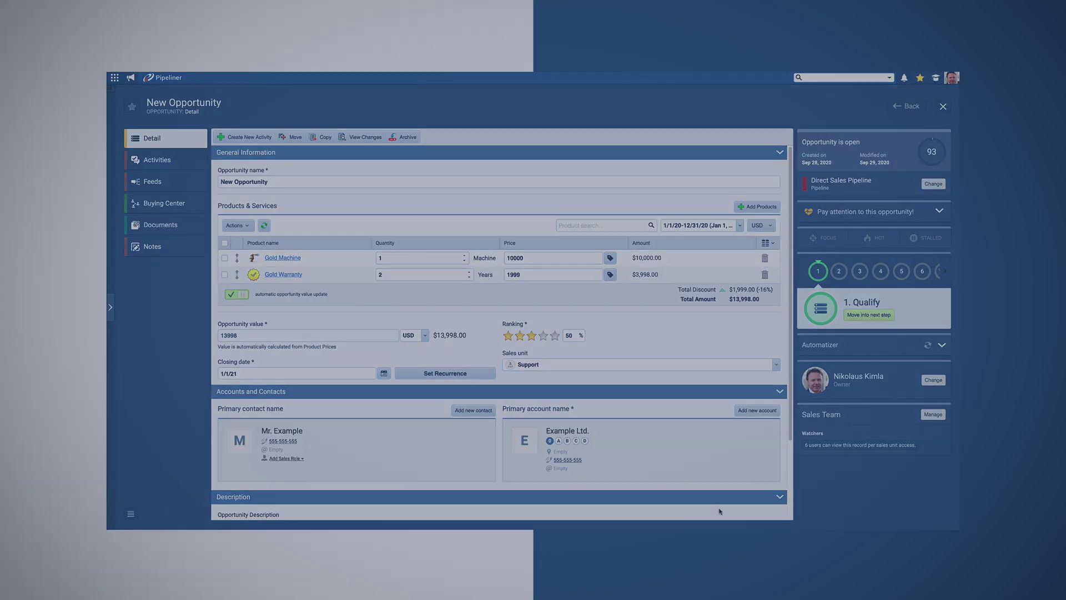